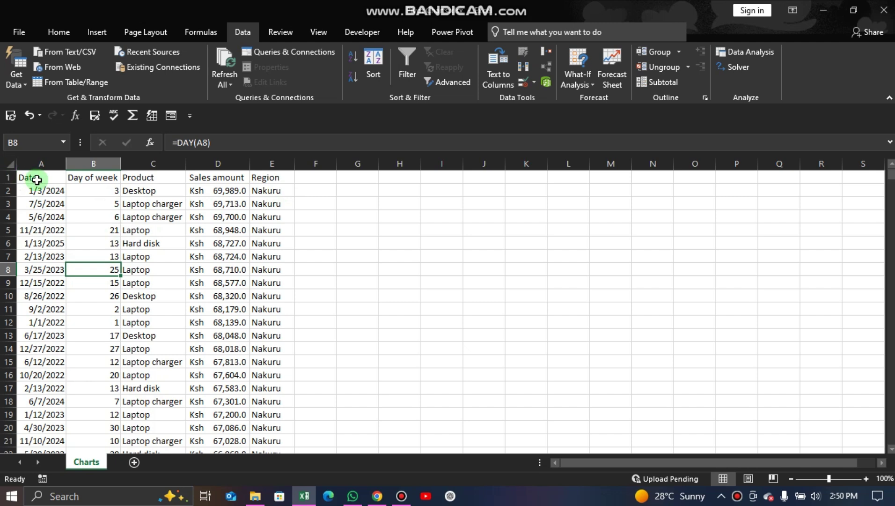
Convert the sales data range A1:E1128 into a table with headers.
left_click(140, 294)
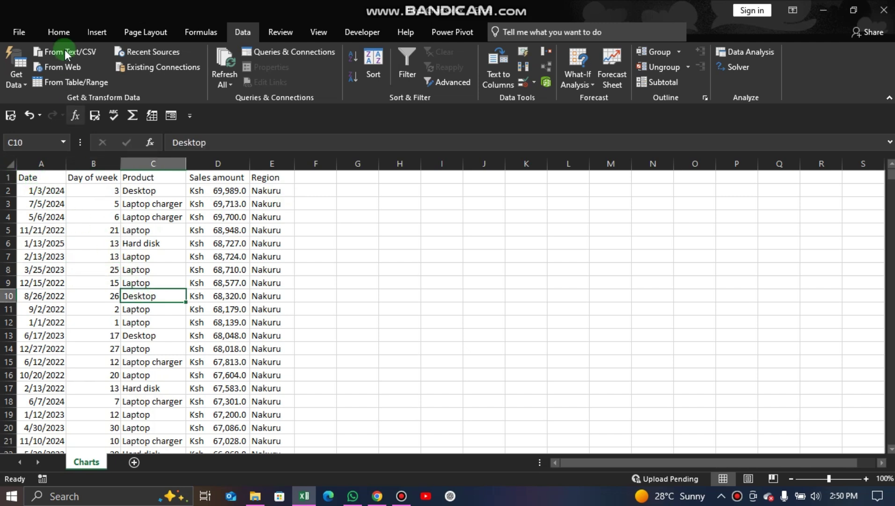
left_click(97, 31)
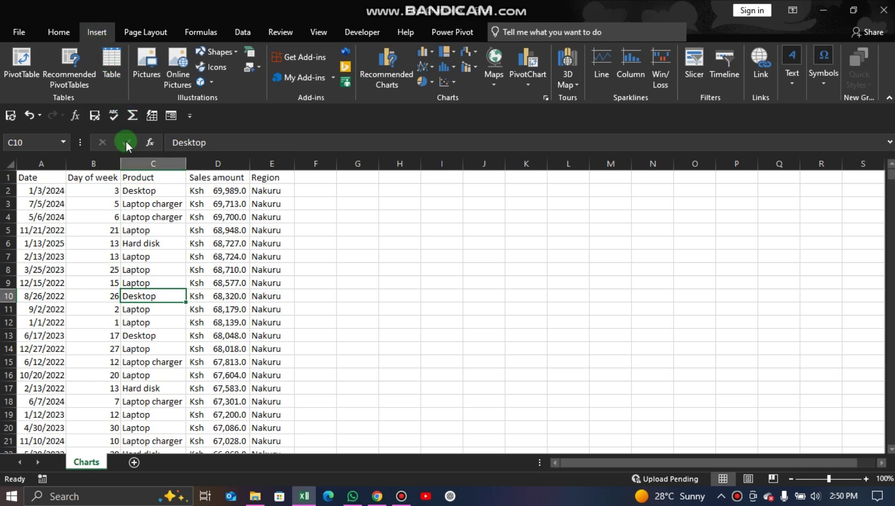
left_click(112, 79)
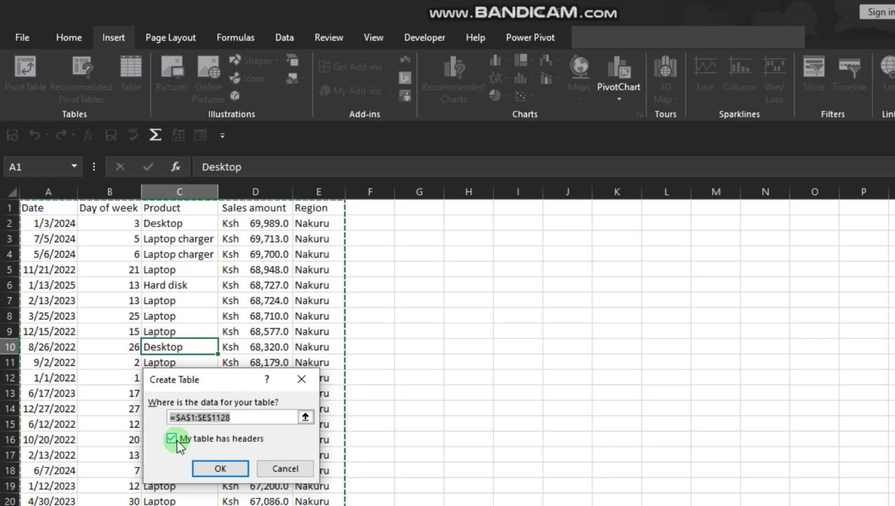
left_click(230, 466)
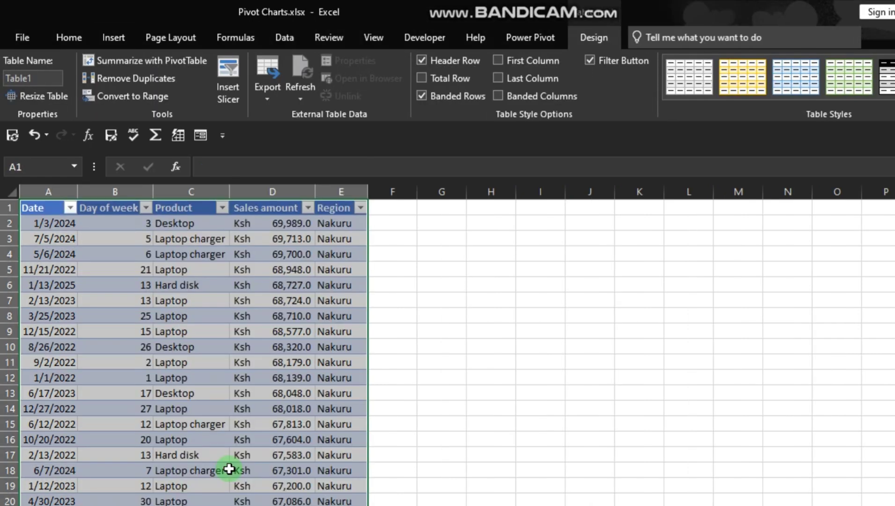
left_click(191, 292)
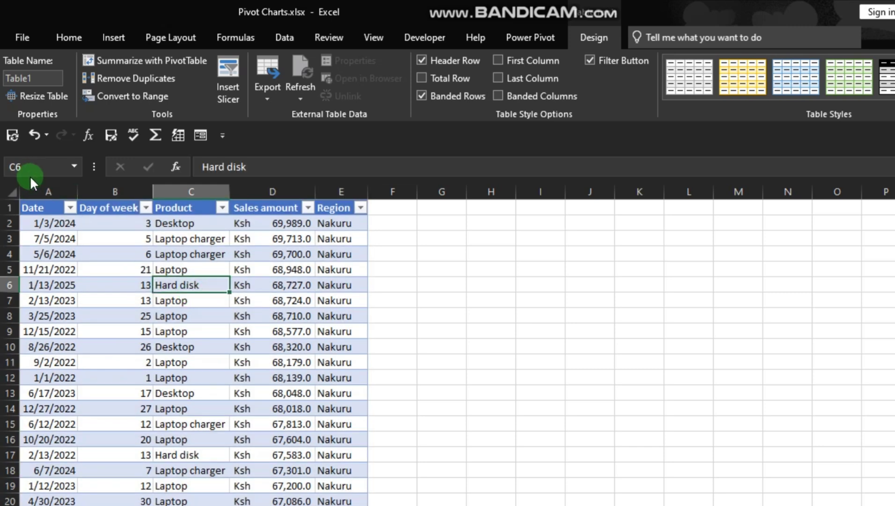
Select the whole sales table, header row included, and create a PivotTable from Table1 on a new worksheet.
left_click(42, 209)
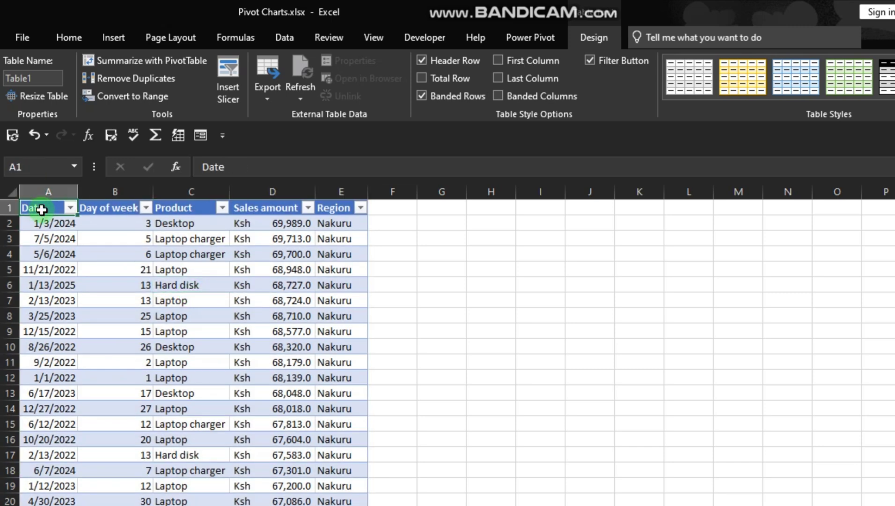
key("ctrl+shift+Right")
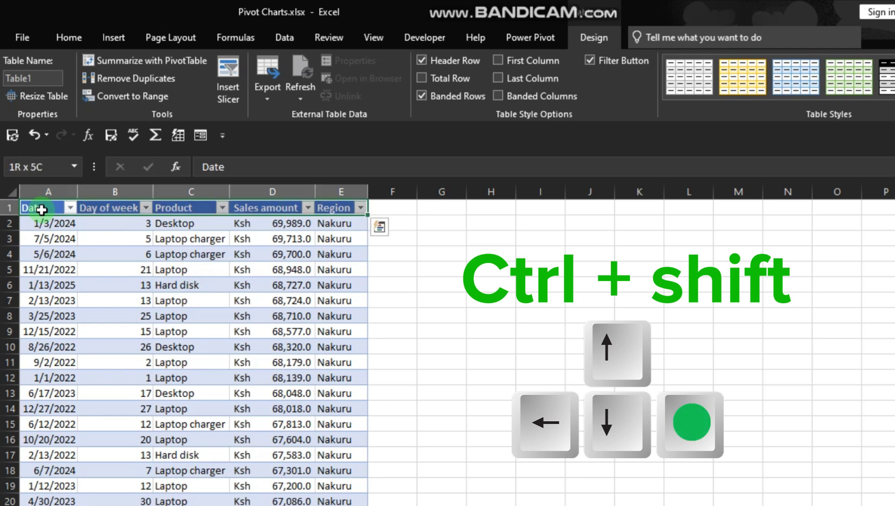
key("ctrl+shift+Down")
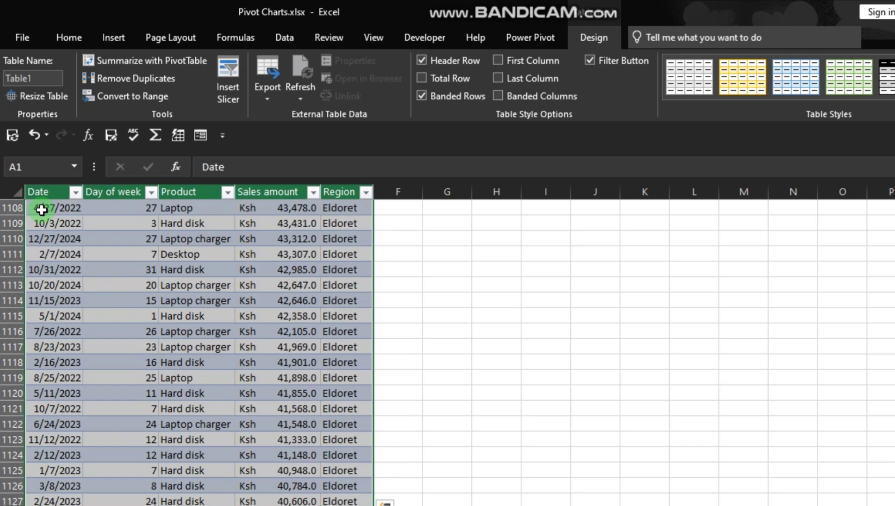
left_click(105, 35)
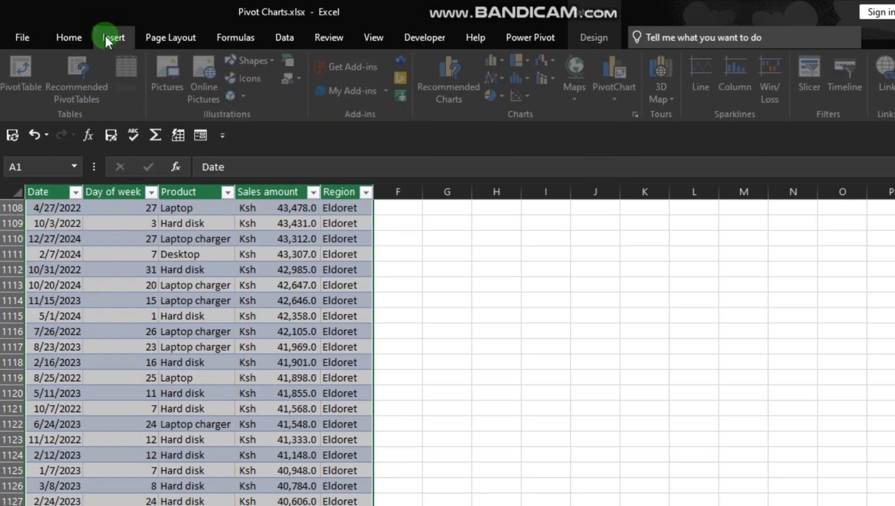
left_click(92, 59)
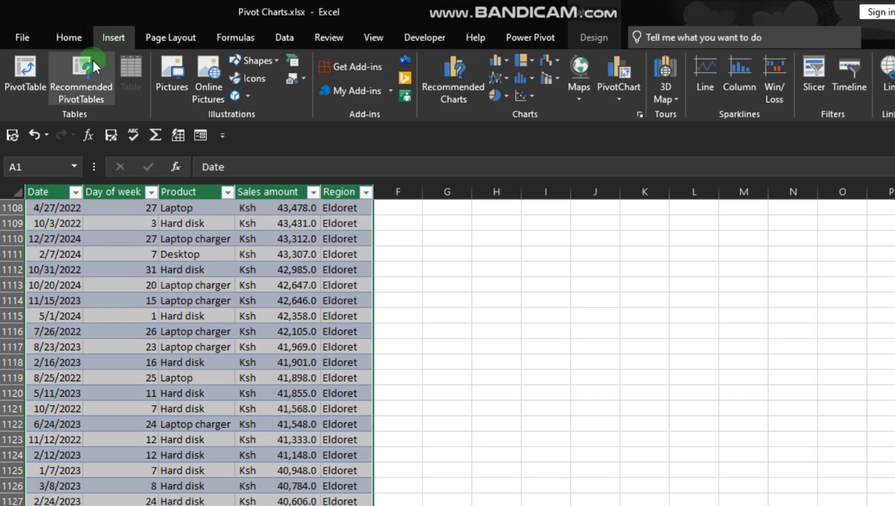
left_click(21, 77)
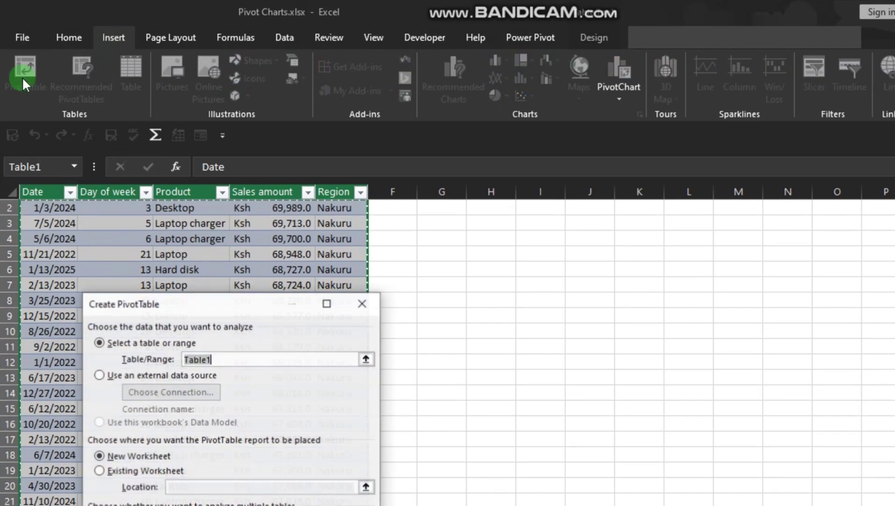
left_click(212, 358)
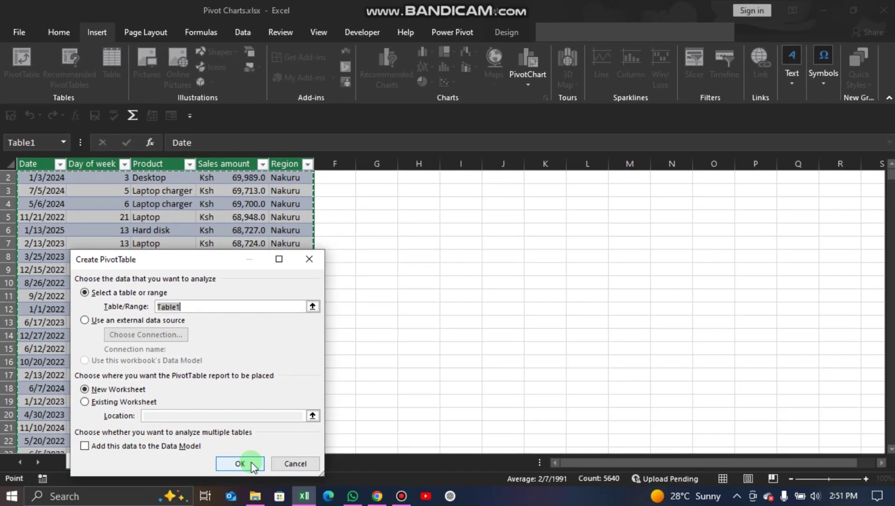
left_click(251, 462)
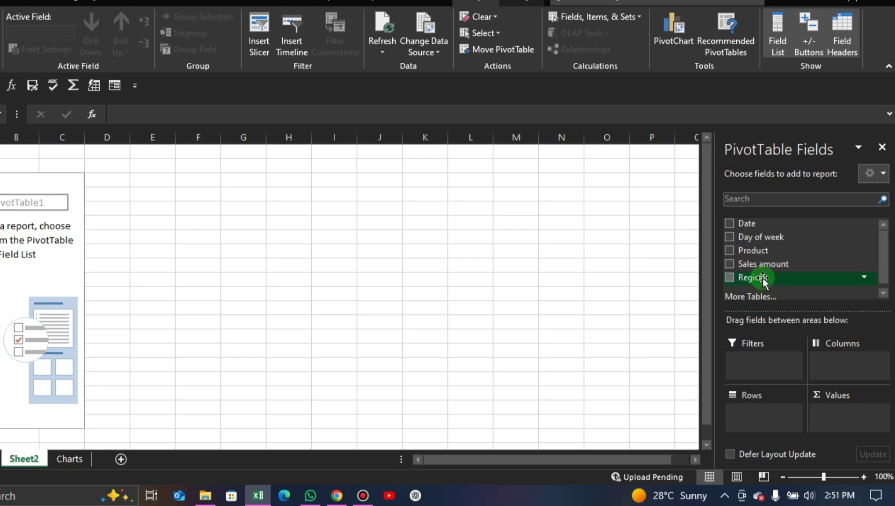
Build the PivotTable with Region as rows and the sum of Sales amount as values.
left_click_drag(764, 280, 747, 421)
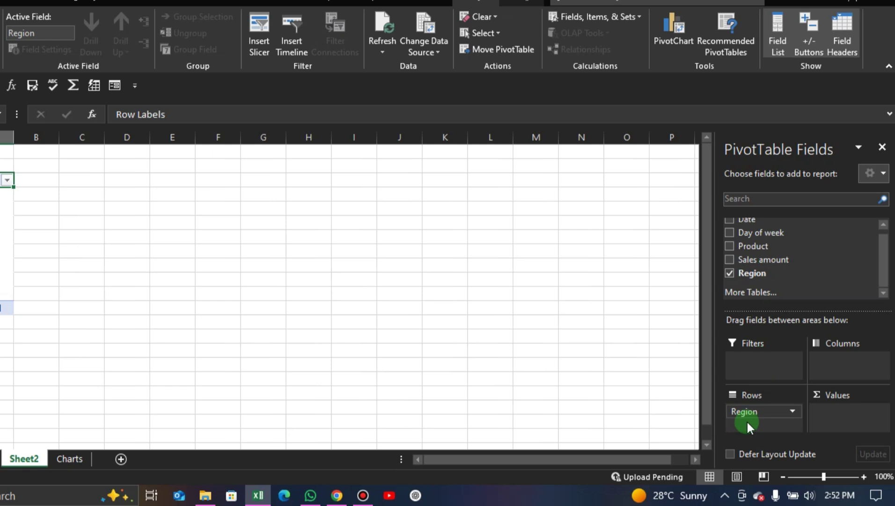
left_click_drag(780, 264, 850, 420)
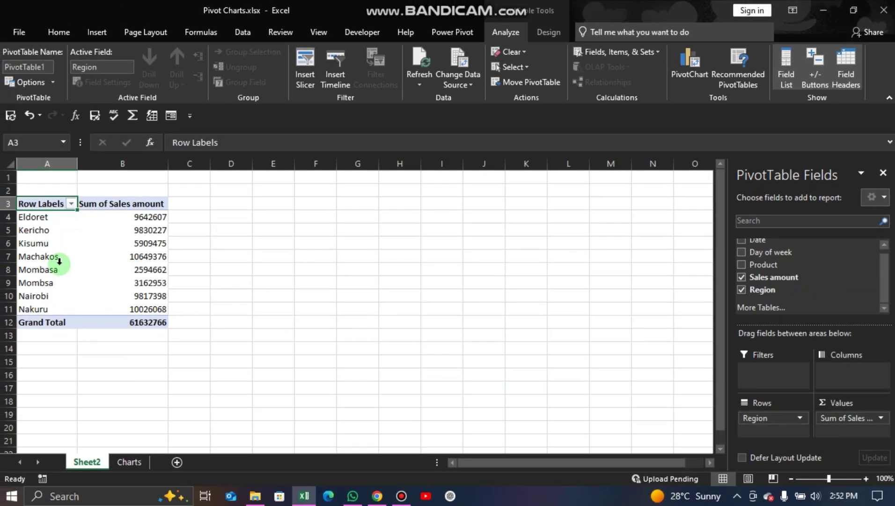
left_click(40, 262)
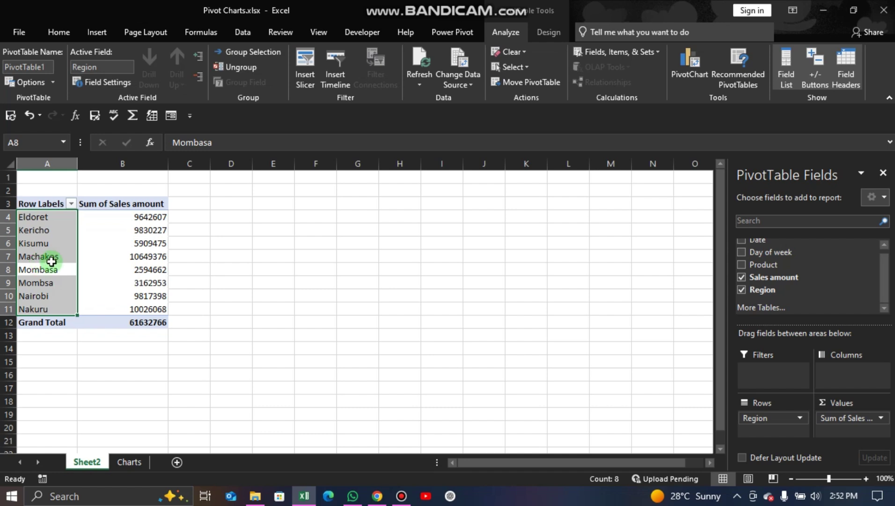
Remove the Grand Total row from the region sales PivotTable.
left_click(34, 323)
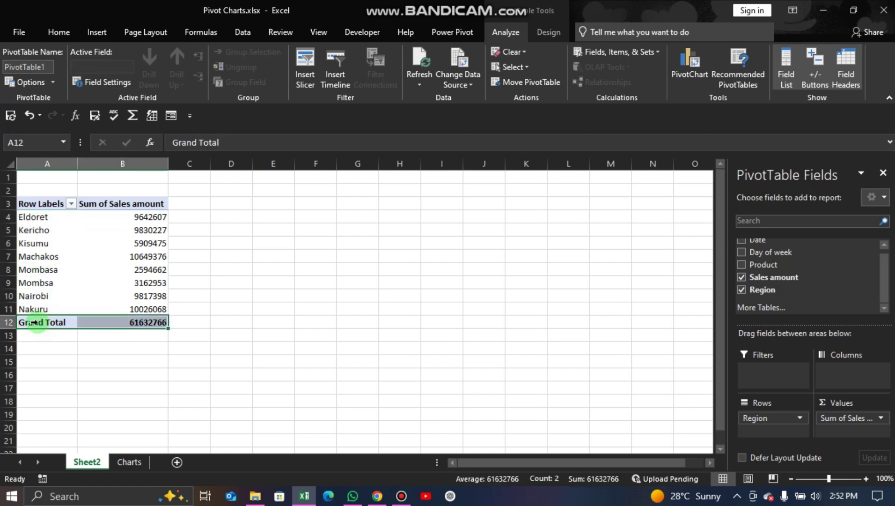
right_click(33, 322)
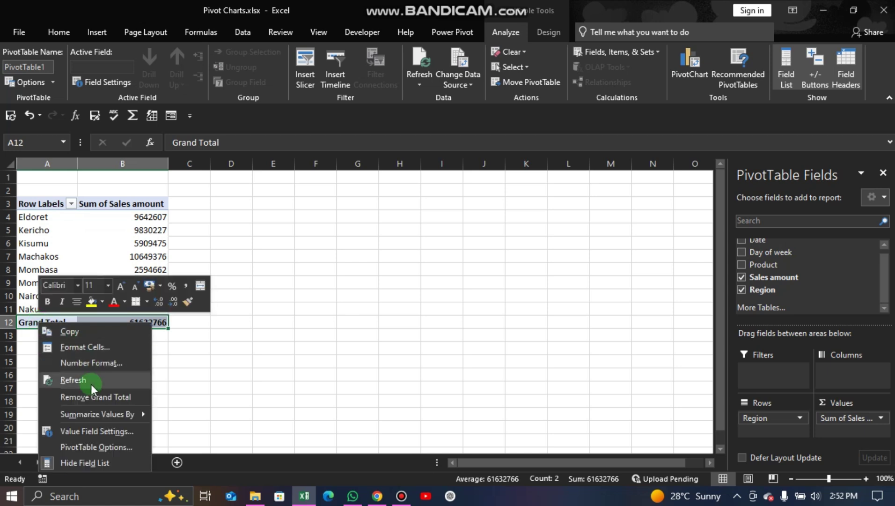
left_click(100, 397)
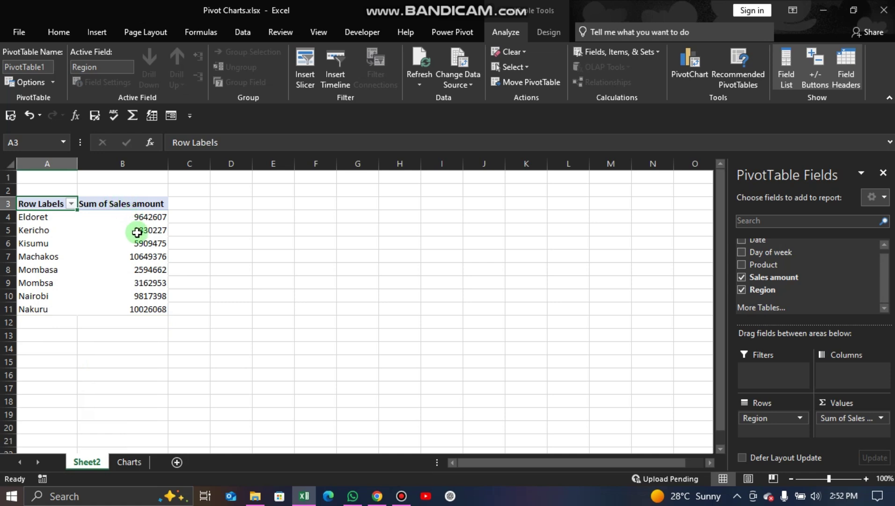
Insert a clustered column PivotChart from the region PivotTable and place it directly beside the table, near the top of the sheet.
mouse_move(137, 232)
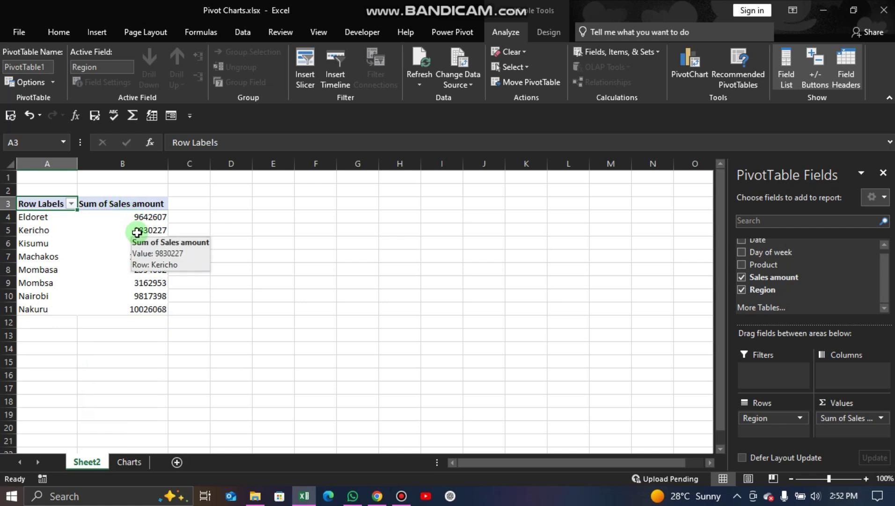
left_click(137, 232)
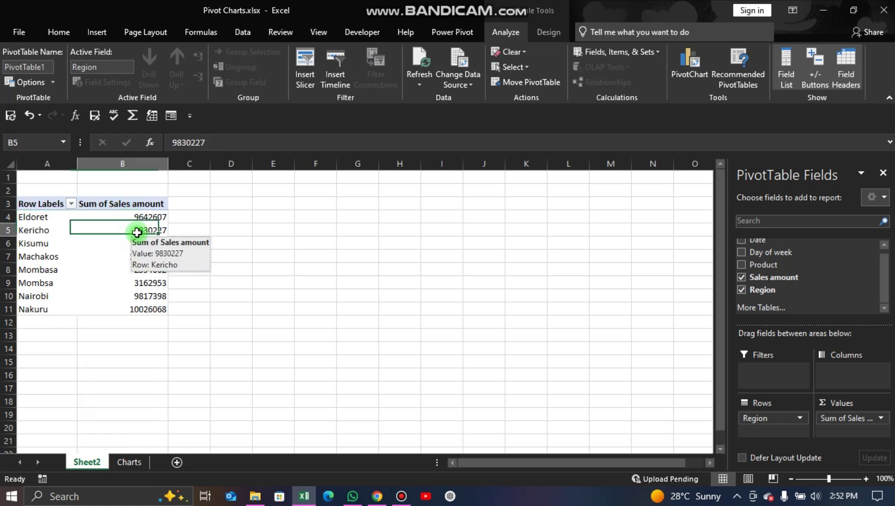
left_click(504, 29)
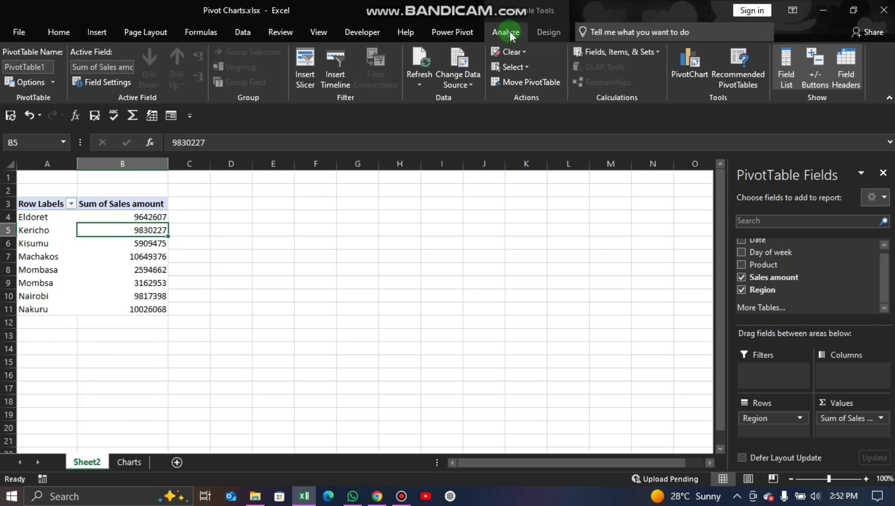
left_click(687, 71)
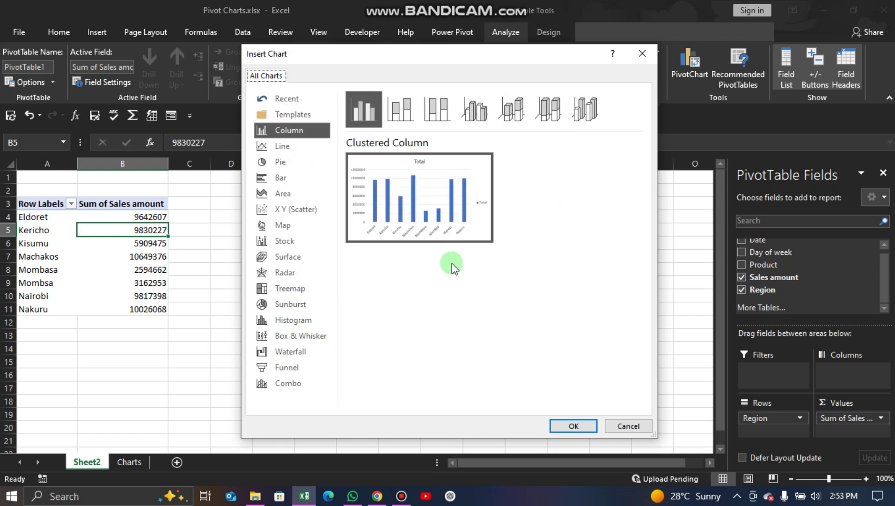
left_click(572, 424)
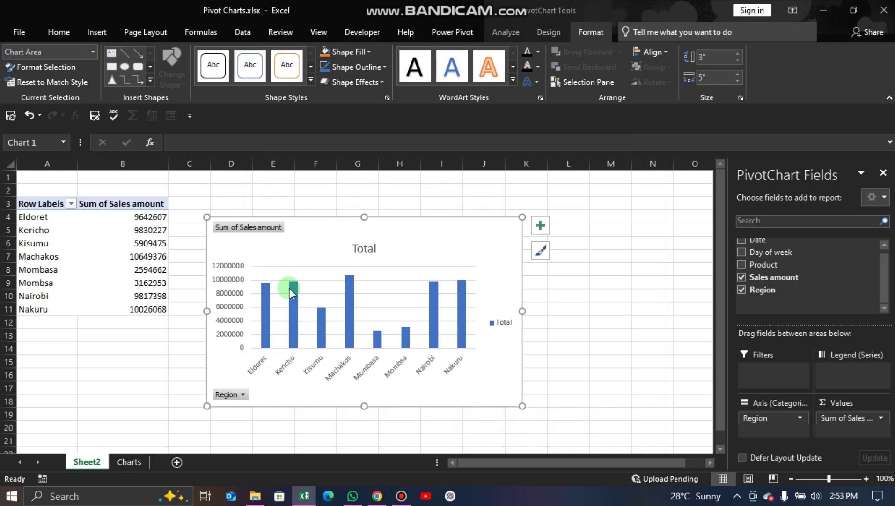
left_click_drag(308, 248, 276, 209)
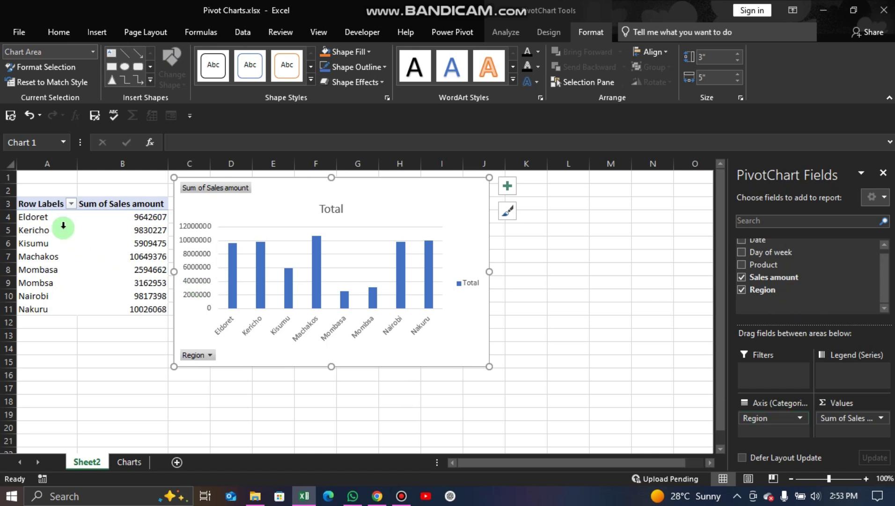
Copy the entire region PivotTable and paste the duplicate at cell A18.
left_click(27, 205)
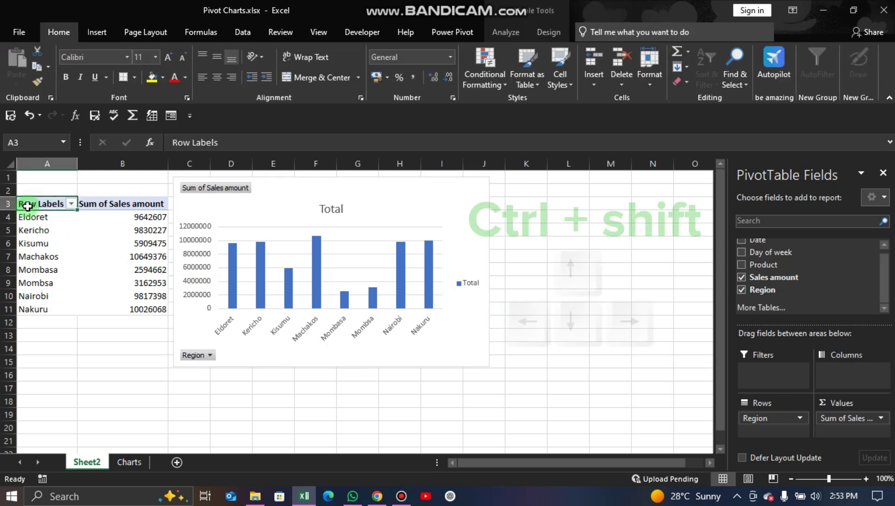
key("ctrl+shift+Right")
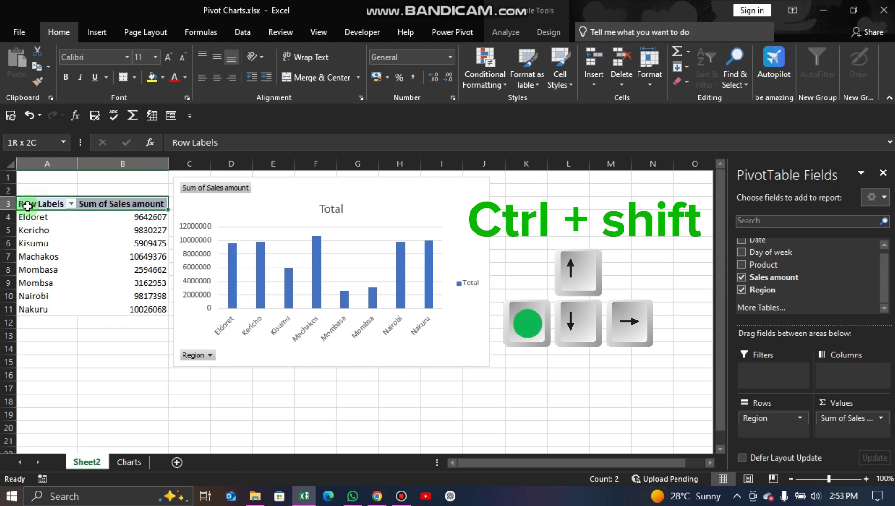
key("ctrl+shift+Down")
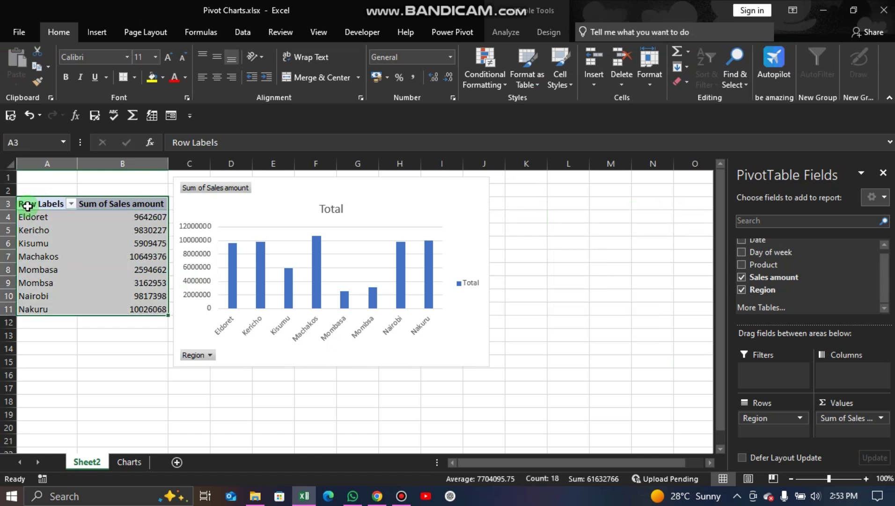
key("ctrl+c")
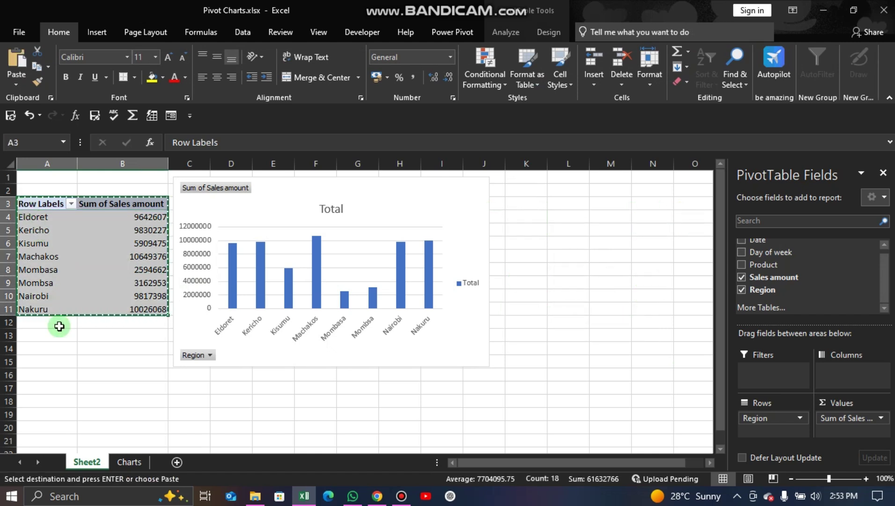
left_click(35, 400)
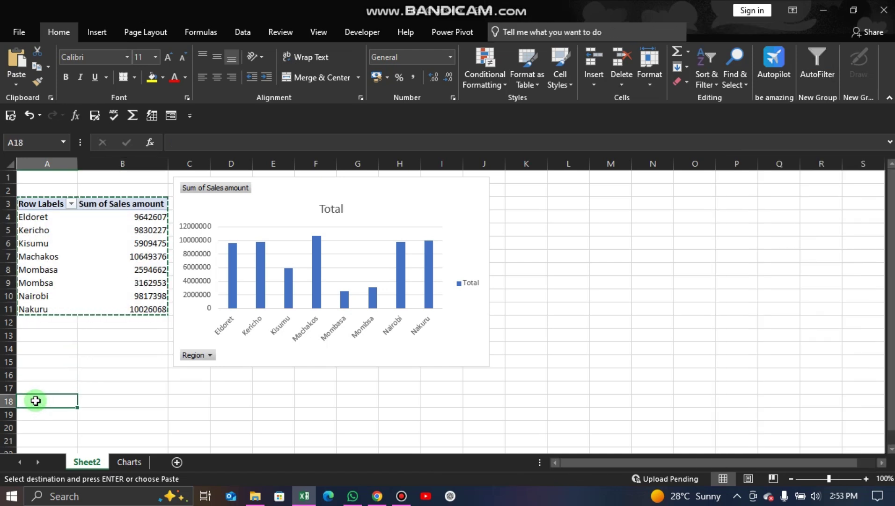
key("ctrl+v")
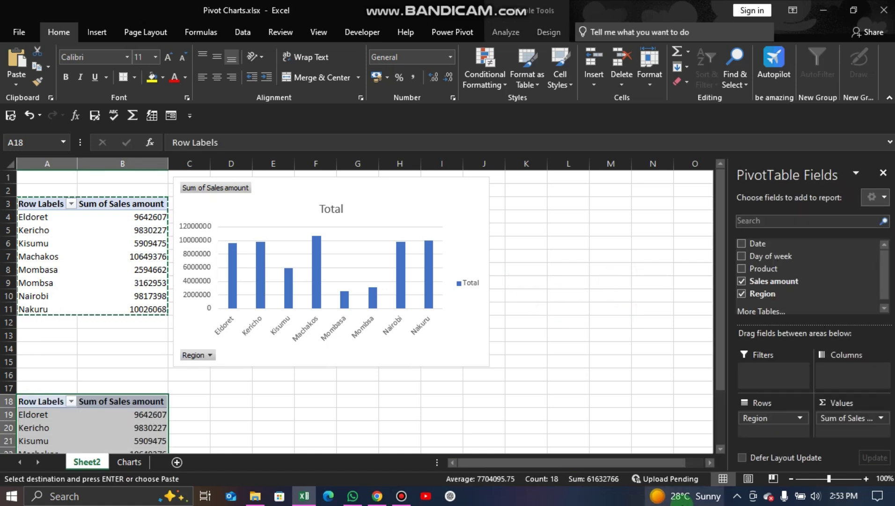
In the copied PivotTable, replace the Sales amount and Region fields with Date in the rows, placing Date directly below Years.
left_click(742, 282)
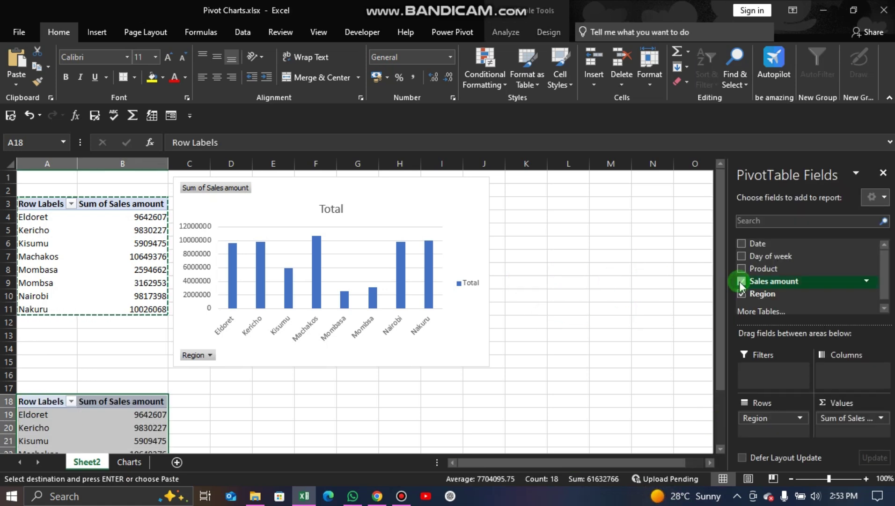
left_click(742, 294)
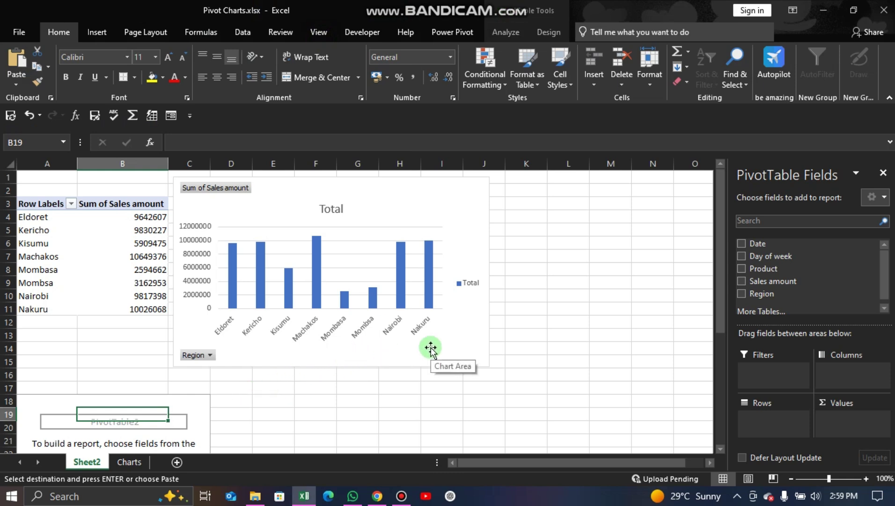
left_click(741, 244)
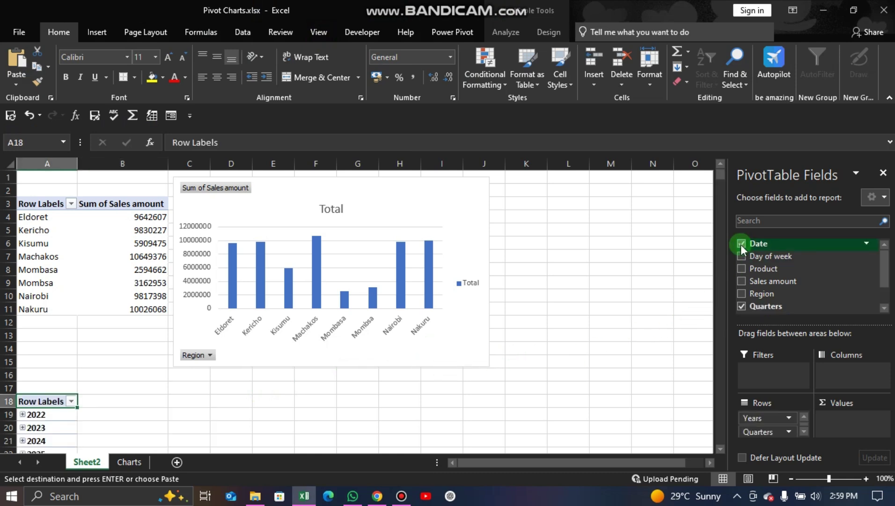
left_click_drag(744, 257, 750, 262)
left_click_drag(778, 387, 767, 422)
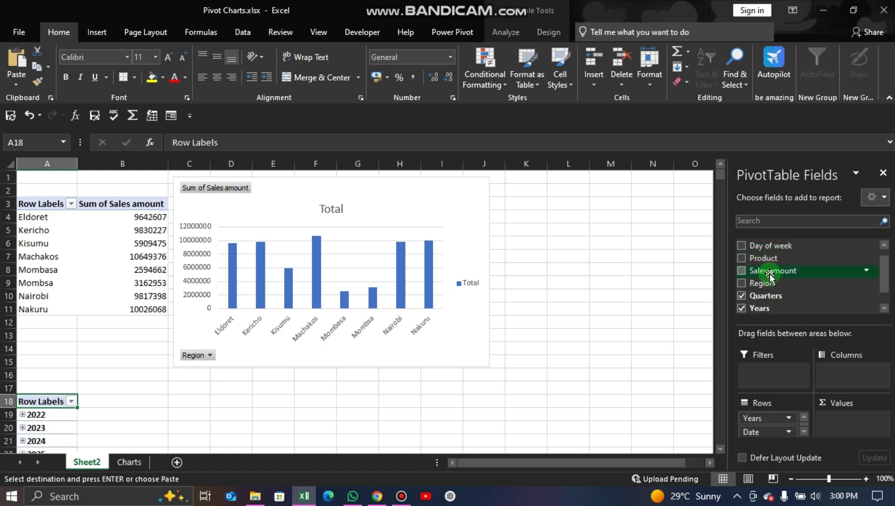
Add the Sales amount field to the values of the date PivotTable that starts at cell A18.
left_click_drag(770, 276, 831, 365)
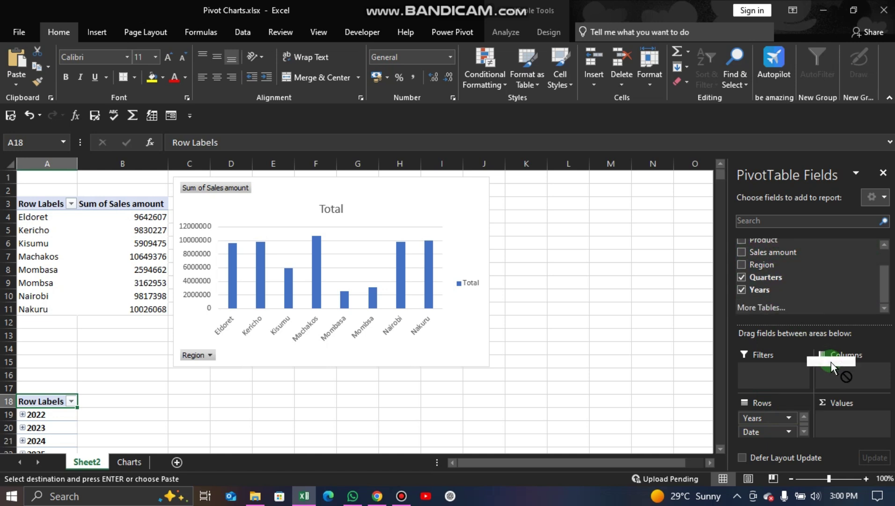
left_click_drag(852, 418, 851, 421)
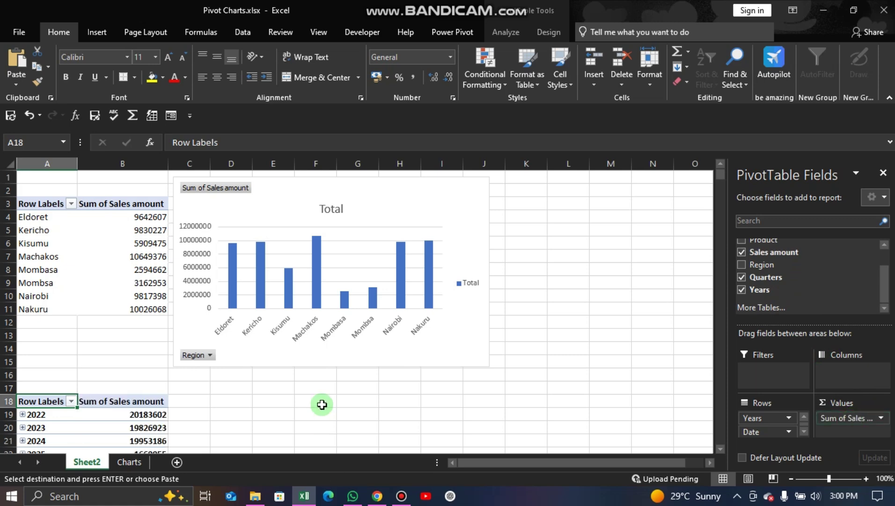
scroll(322, 405, "down", 7)
scroll(322, 404, "up", 5)
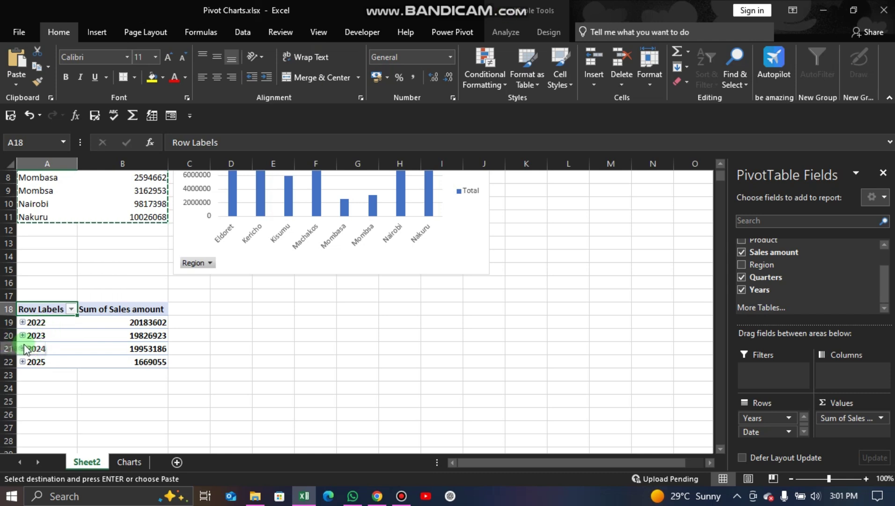
Group the date PivotTable's row labels by Months only, leaving out Quarters and Years.
left_click(40, 335)
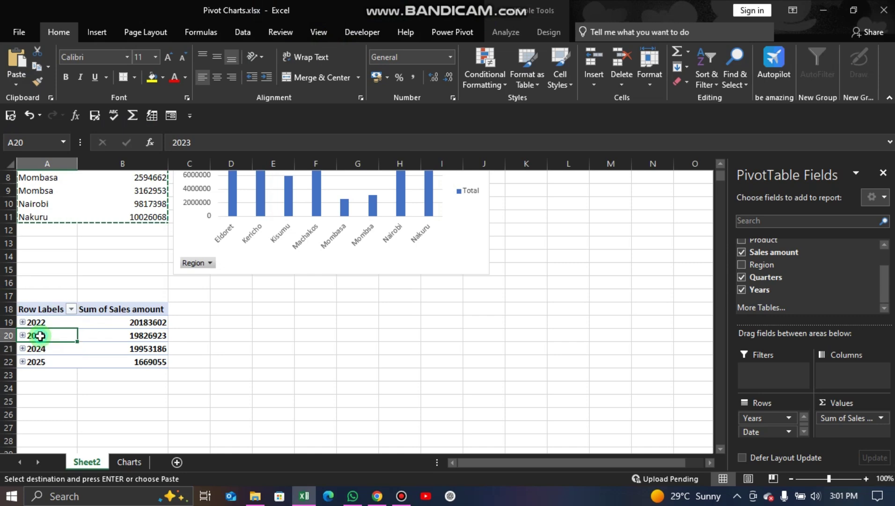
right_click(40, 335)
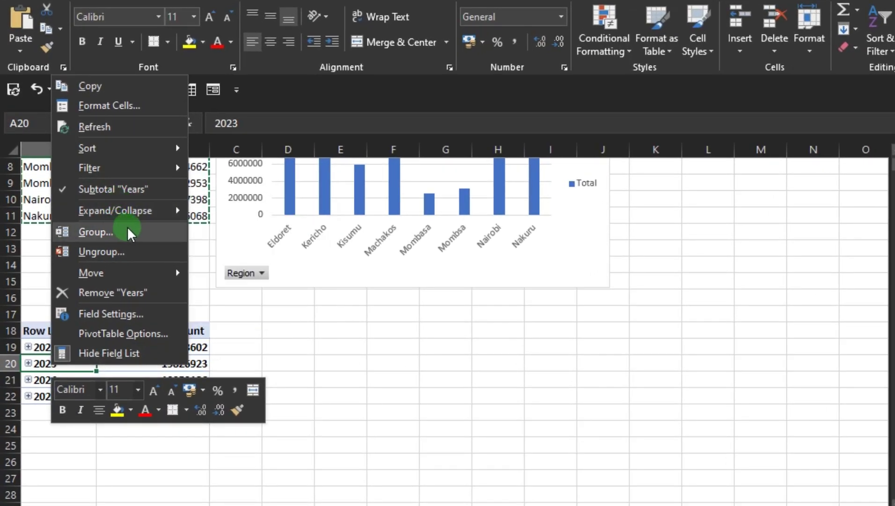
left_click(124, 232)
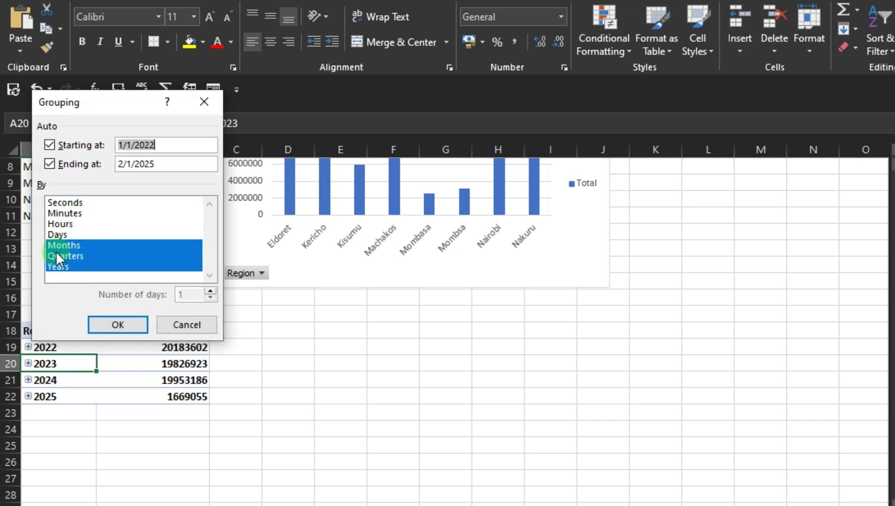
left_click(60, 244)
left_click(103, 324)
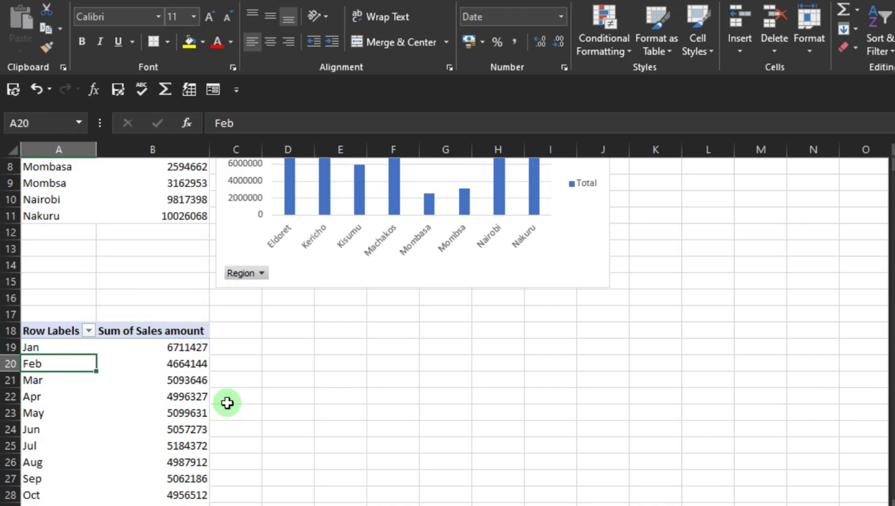
Insert a Line PivotChart from the monthly sales PivotTable and place it directly beside that table, below the region chart.
left_click(177, 399)
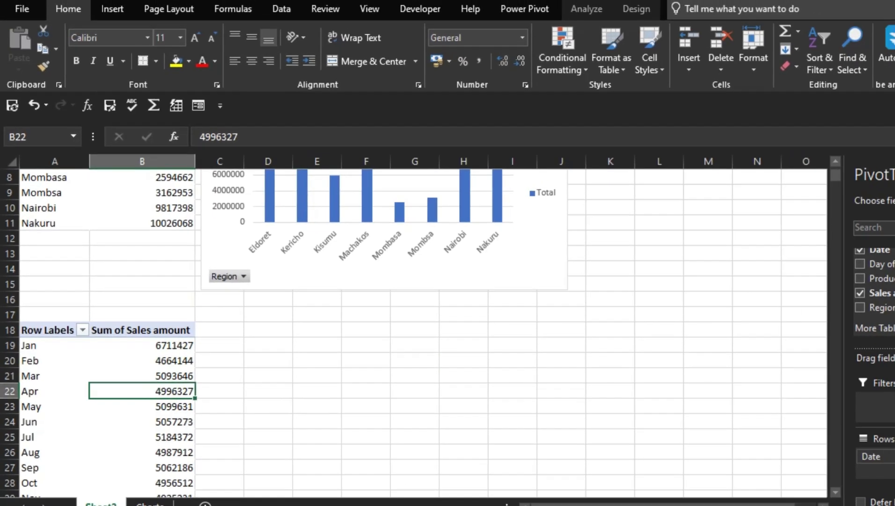
left_click(588, 8)
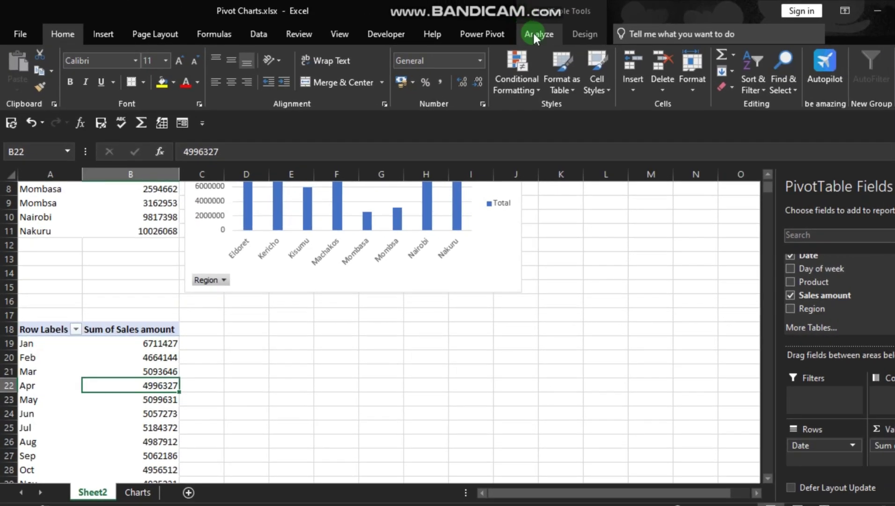
left_click(747, 66)
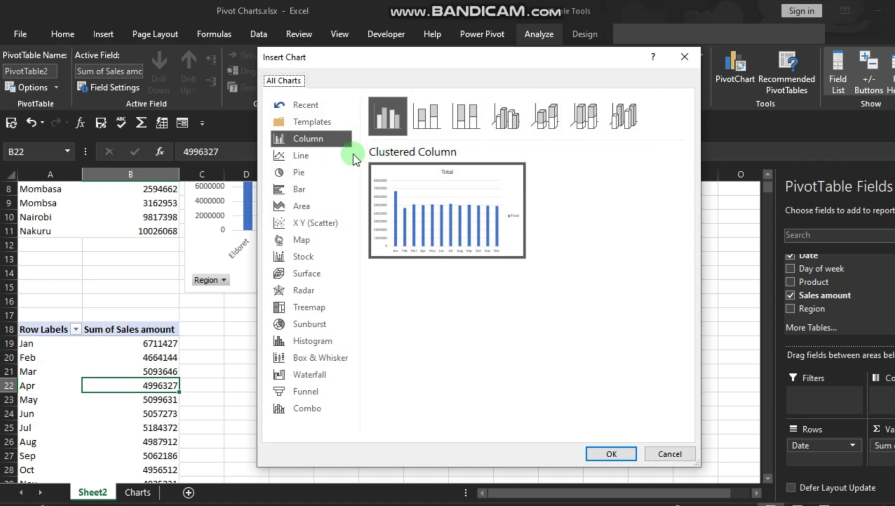
left_click(331, 153)
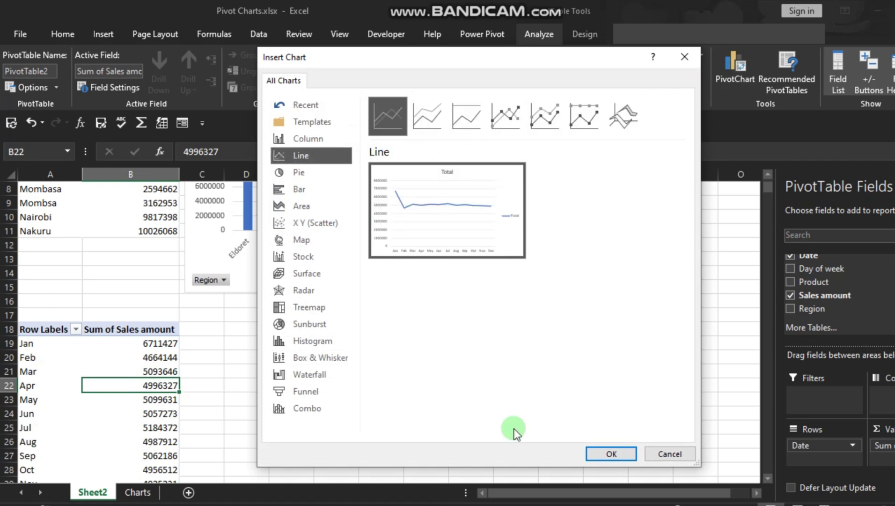
left_click(595, 457)
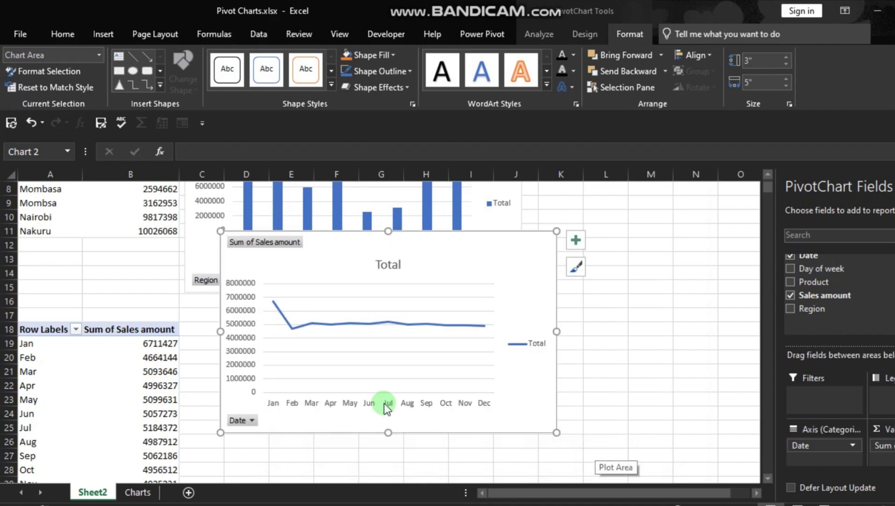
left_click_drag(462, 370, 487, 491)
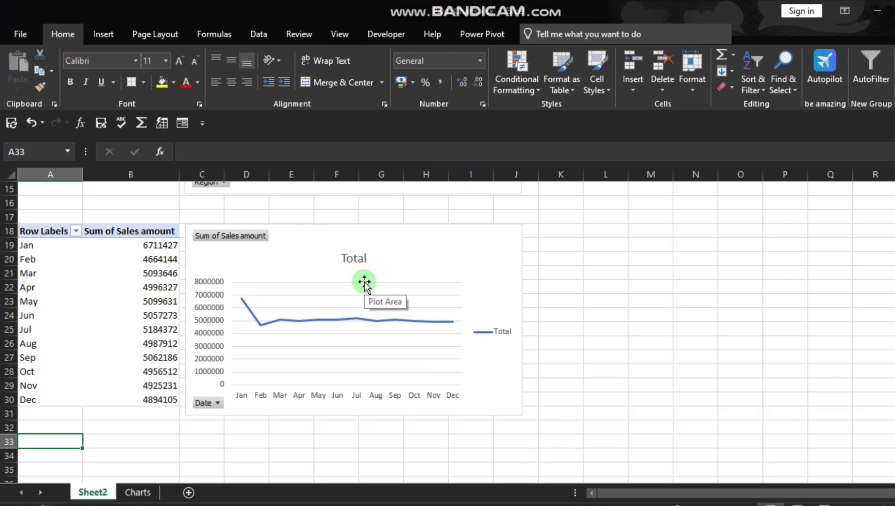
Copy the entire monthly PivotTable and paste the duplicate at cell A33.
left_click(41, 229)
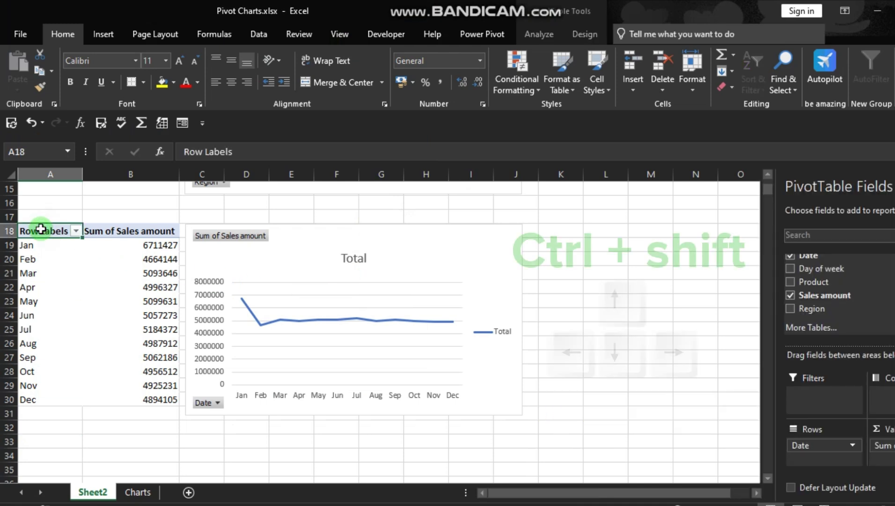
key("ctrl+shift+Right")
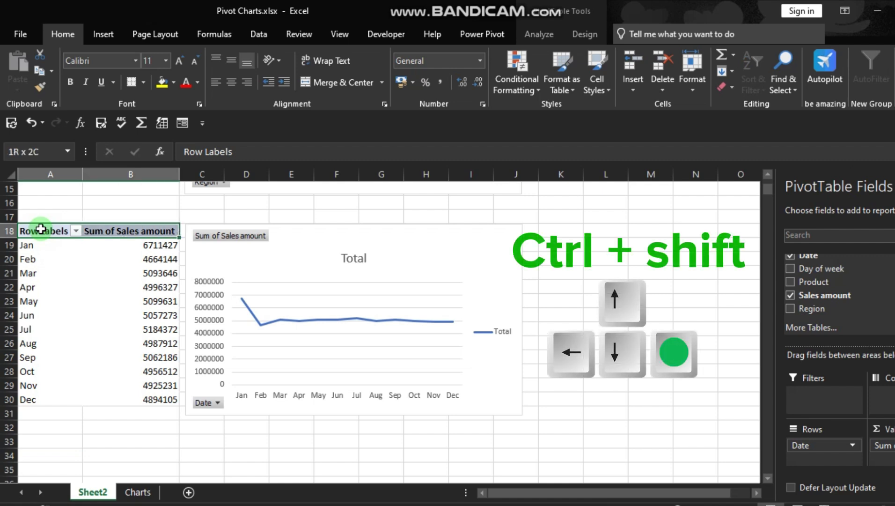
key("ctrl+shift+Down")
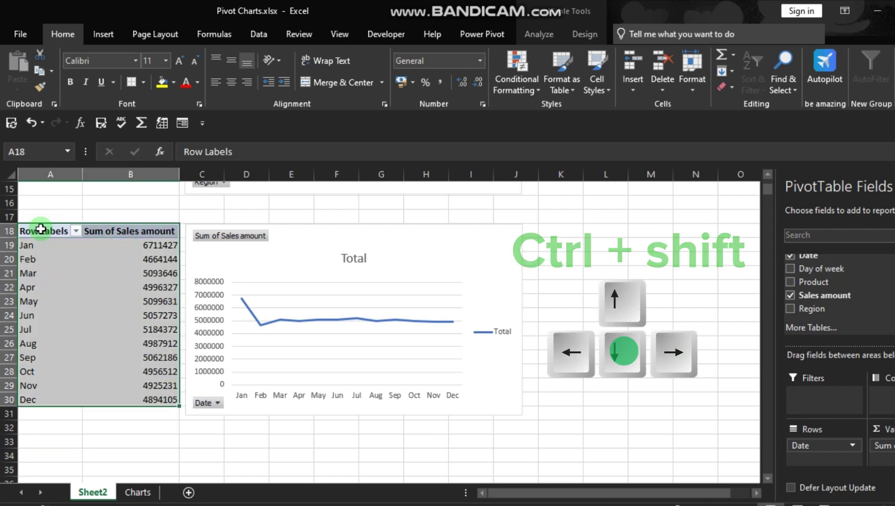
key("ctrl+c")
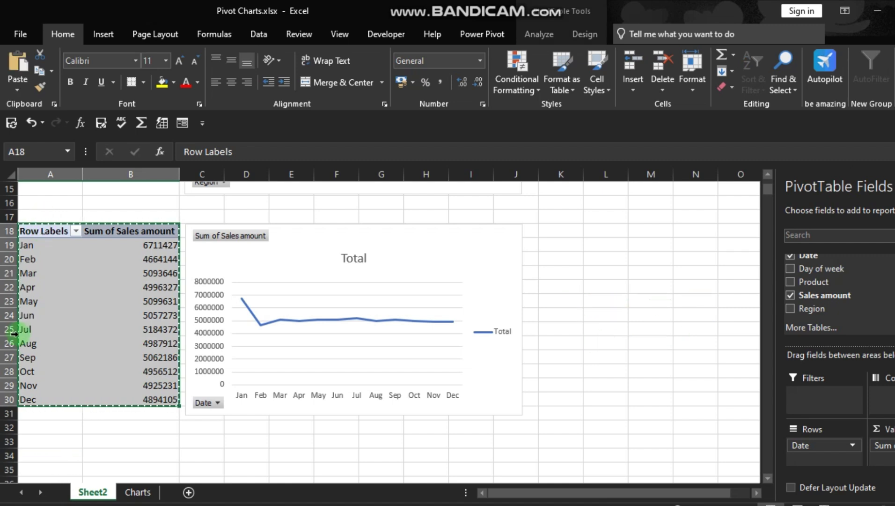
left_click(45, 441)
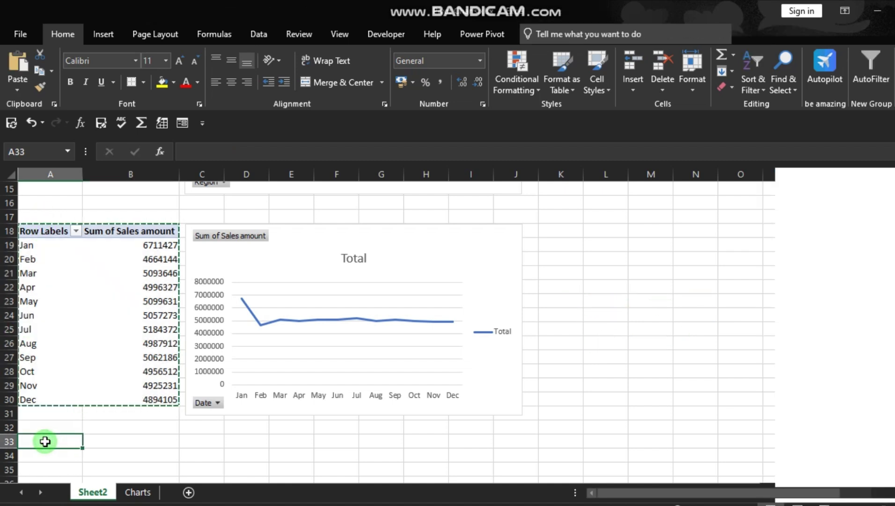
key("ctrl+v")
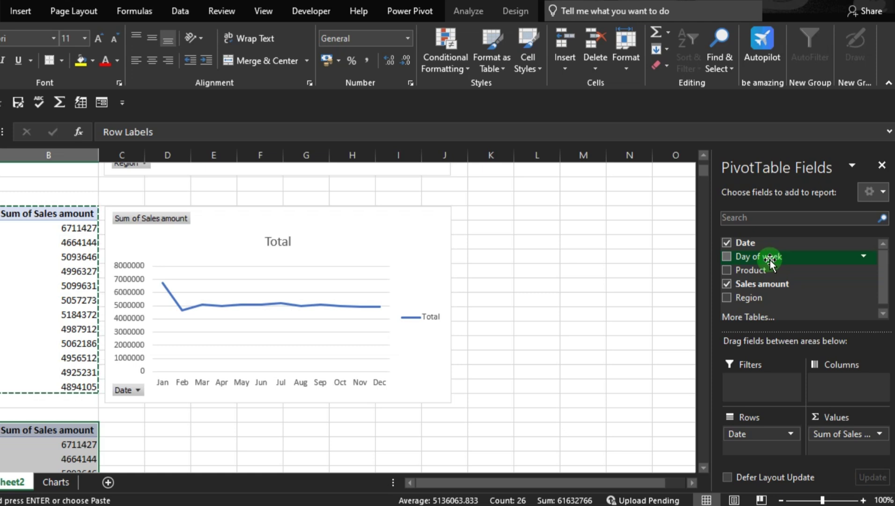
In the PivotTable at A33, replace the Date field in the rows with Day of week.
left_click(726, 242)
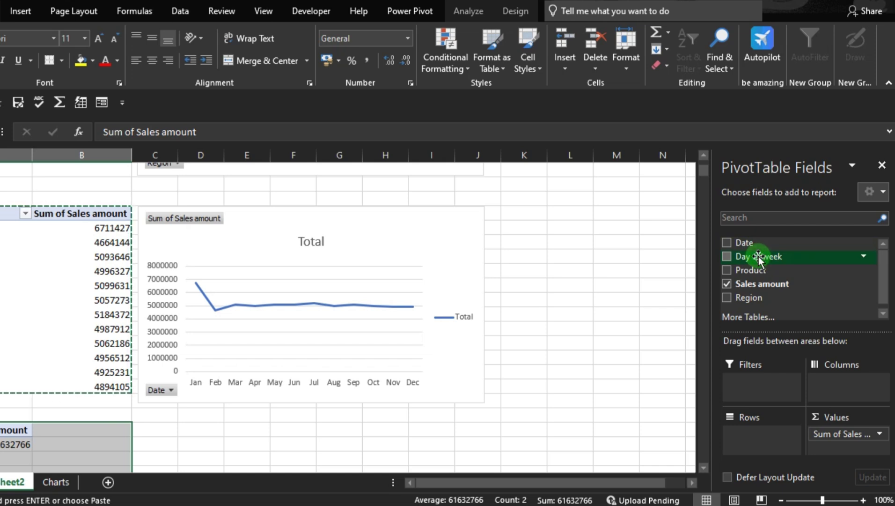
left_click_drag(760, 257, 761, 429)
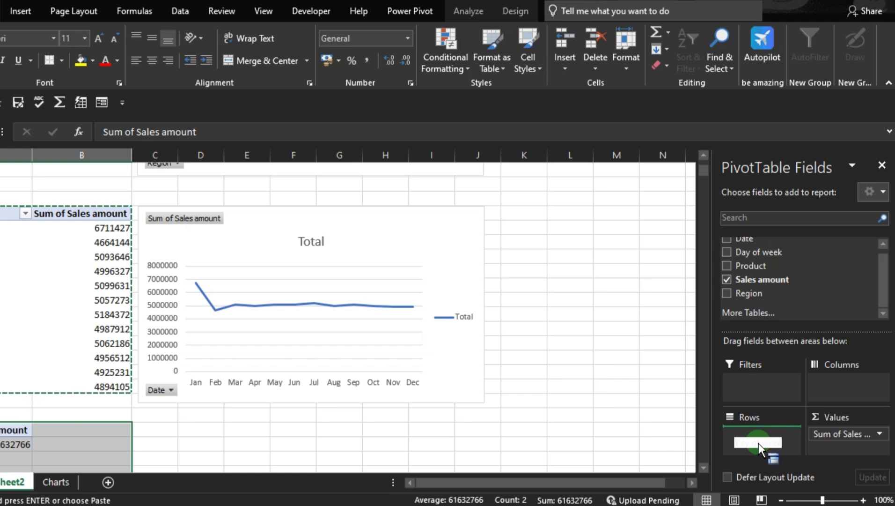
left_click_drag(759, 443, 758, 440)
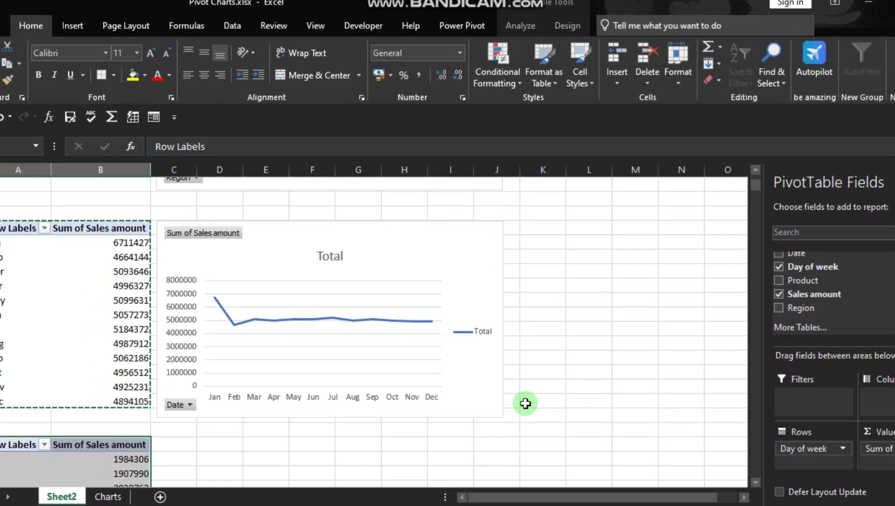
scroll(526, 403, "down", 7)
scroll(525, 404, "up", 7)
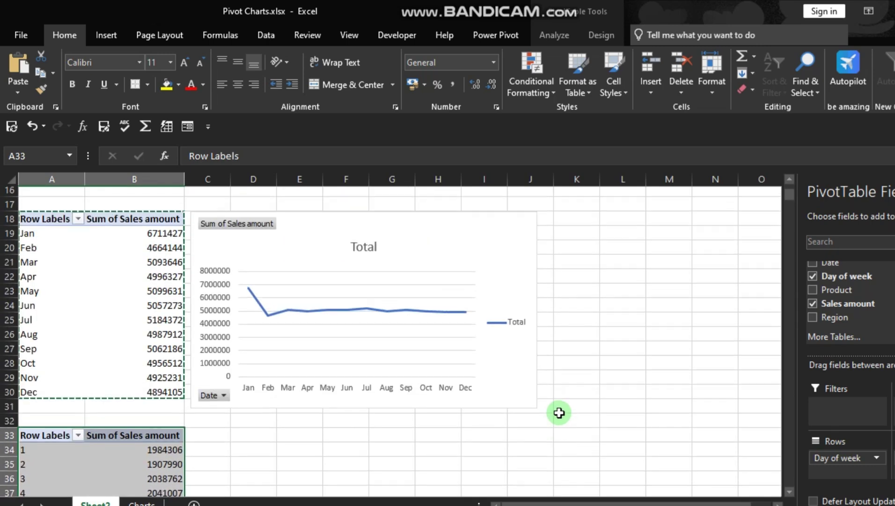
Insert a Clustered Bar PivotChart from the Day of week PivotTable.
scroll(559, 412, "down", 4)
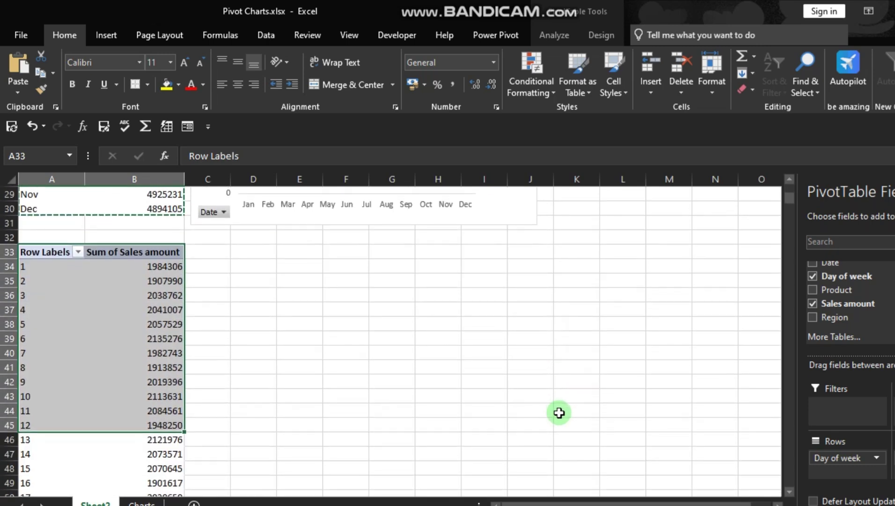
left_click(114, 382)
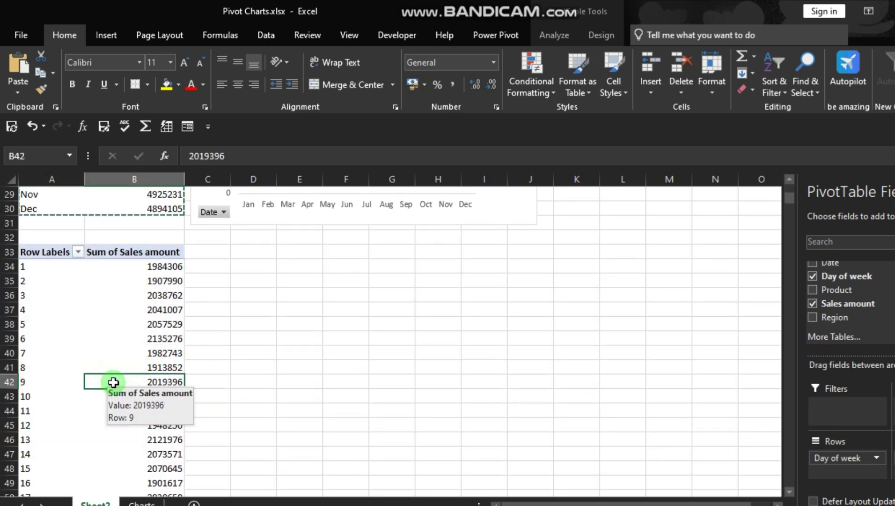
left_click(555, 35)
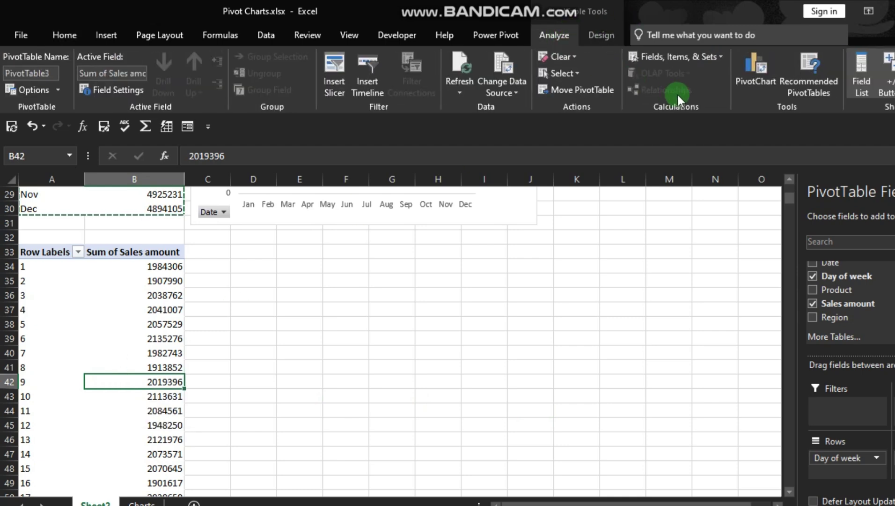
left_click(753, 90)
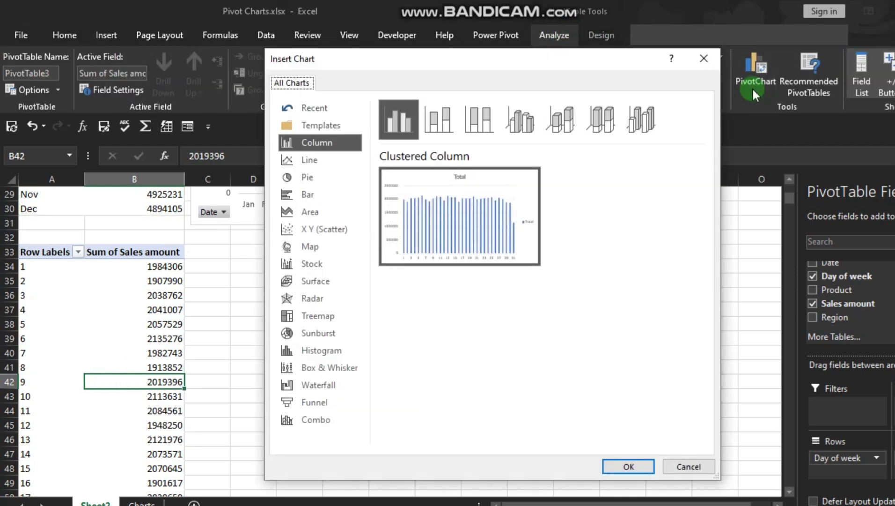
left_click(289, 182)
left_click(297, 192)
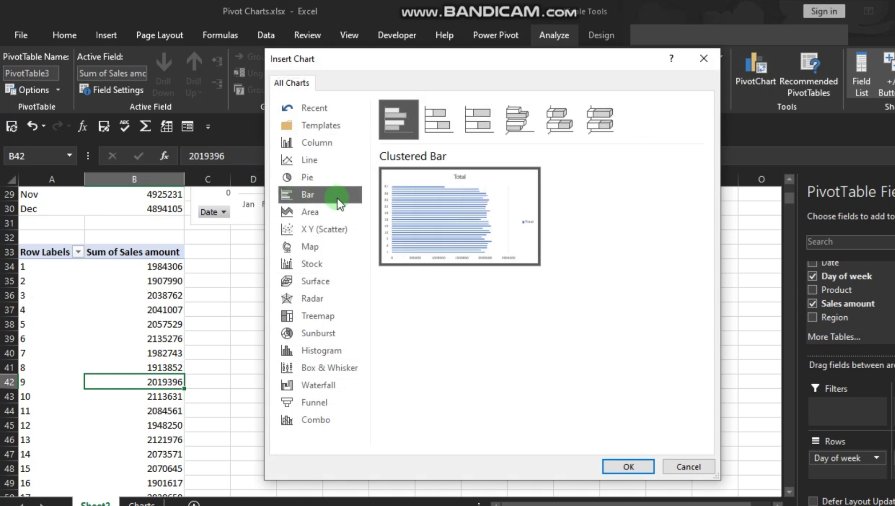
mouse_move(406, 259)
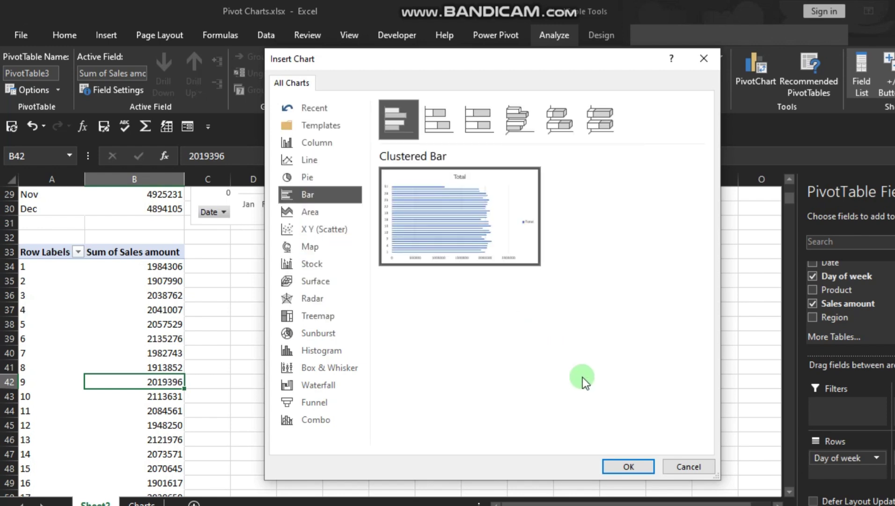
left_click(627, 466)
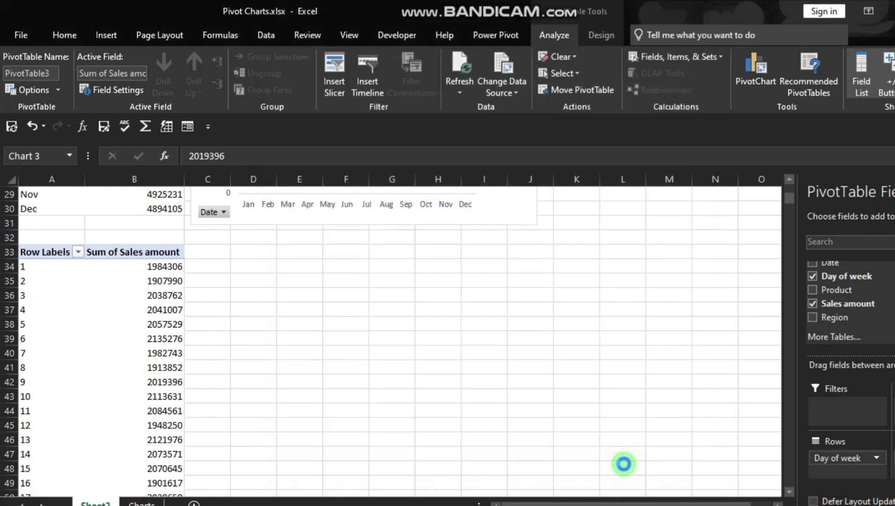
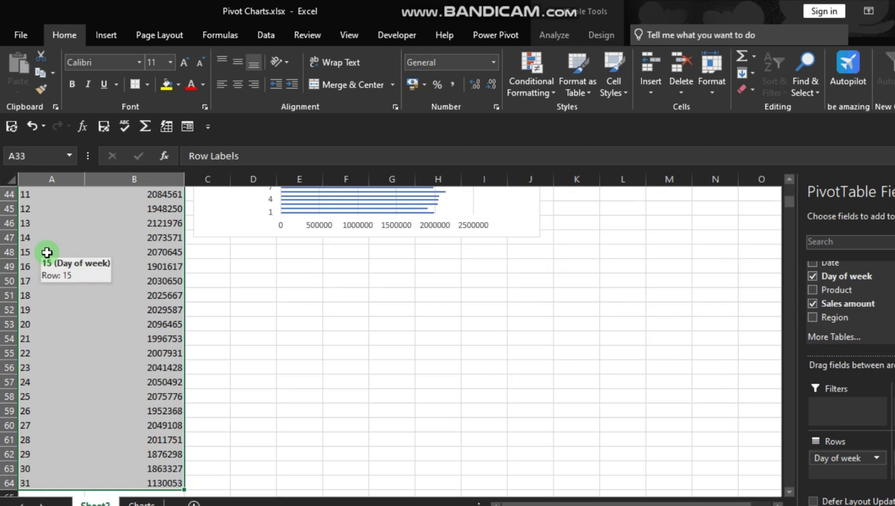
Copy the entire Day of week PivotTable and paste the duplicate at cell A66.
key("ctrl+c")
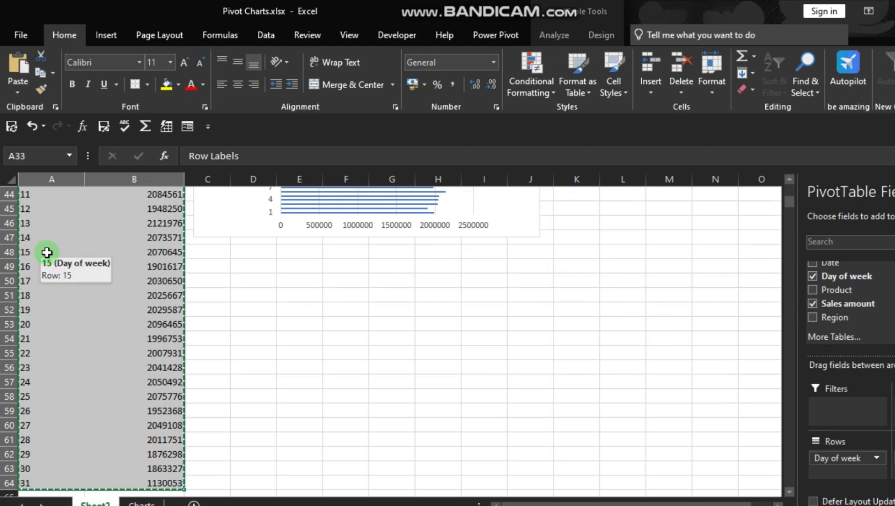
scroll(47, 252, "up", 5)
scroll(47, 252, "down", 9)
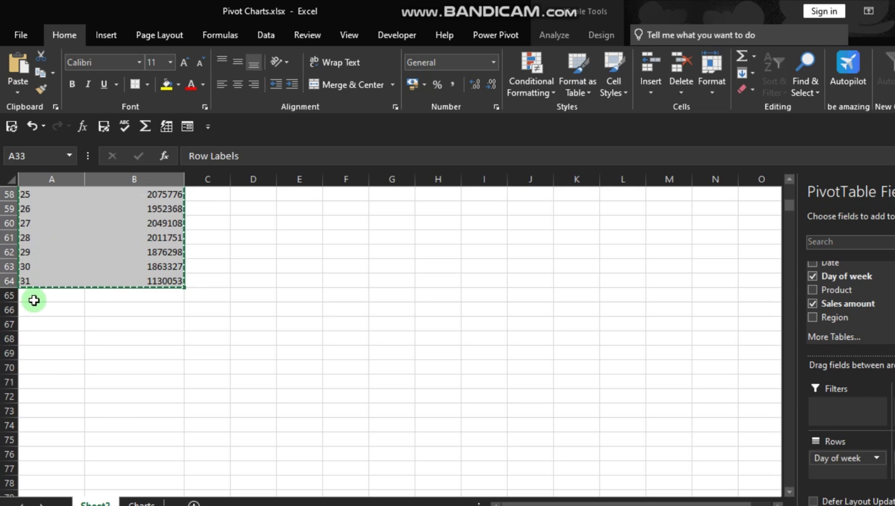
left_click(33, 306)
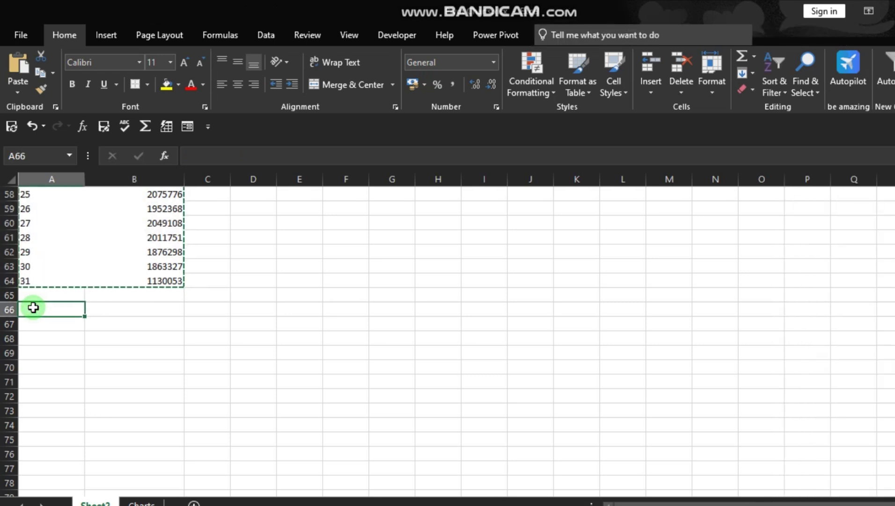
key("ctrl+v")
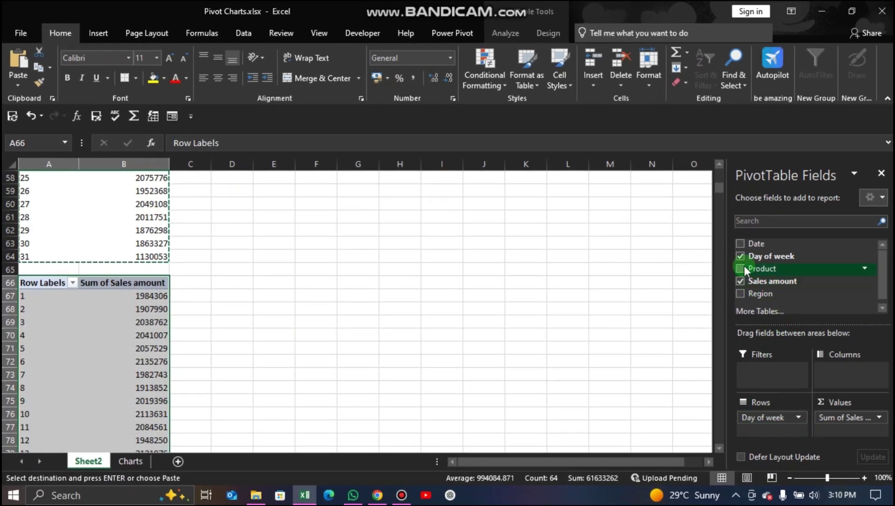
In the PivotTable at A66, replace Day of week in the rows with Region, summing Sales amount as the values.
left_click(740, 256)
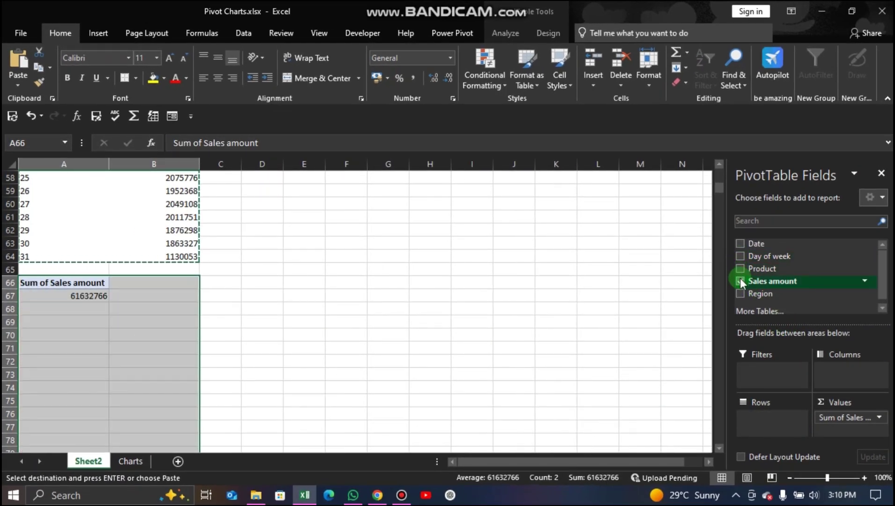
left_click(740, 280)
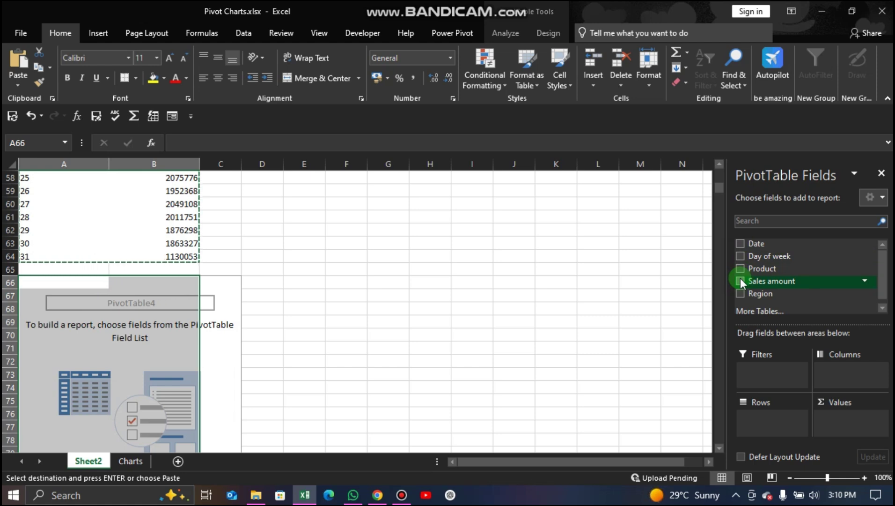
left_click_drag(741, 281, 850, 419)
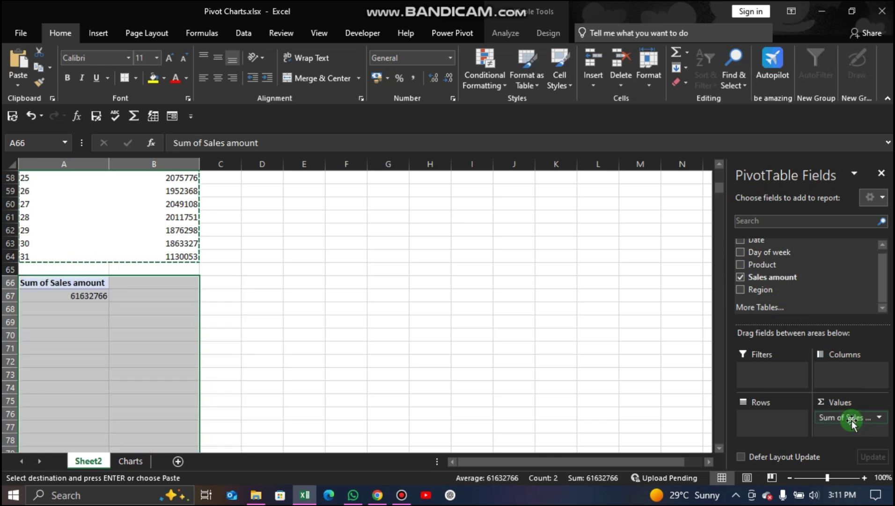
left_click(741, 289)
left_click_drag(742, 289, 763, 429)
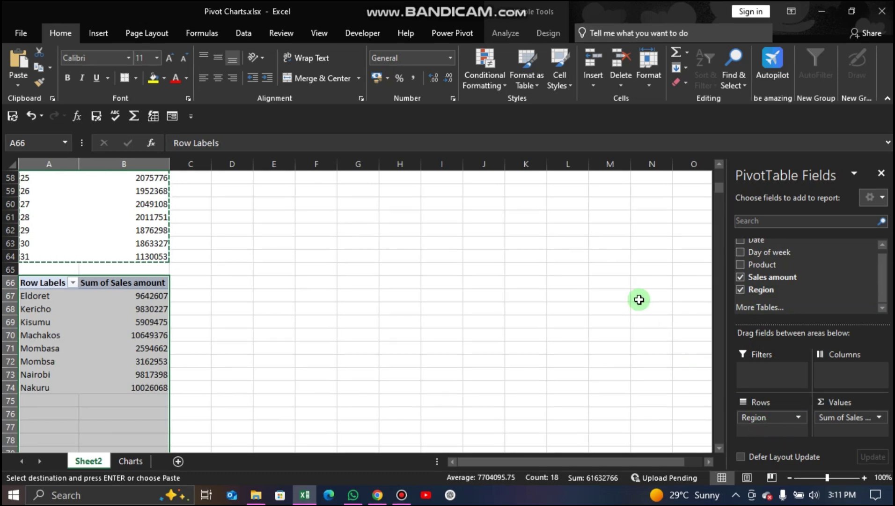
Insert a Pie PivotChart from the Region PivotTable and position it directly beside that table.
left_click(106, 349)
mouse_move(107, 349)
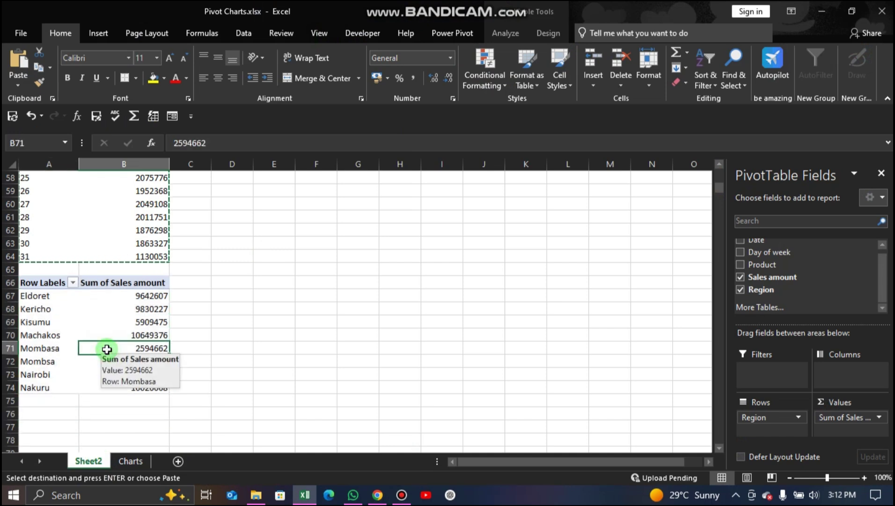
left_click(507, 33)
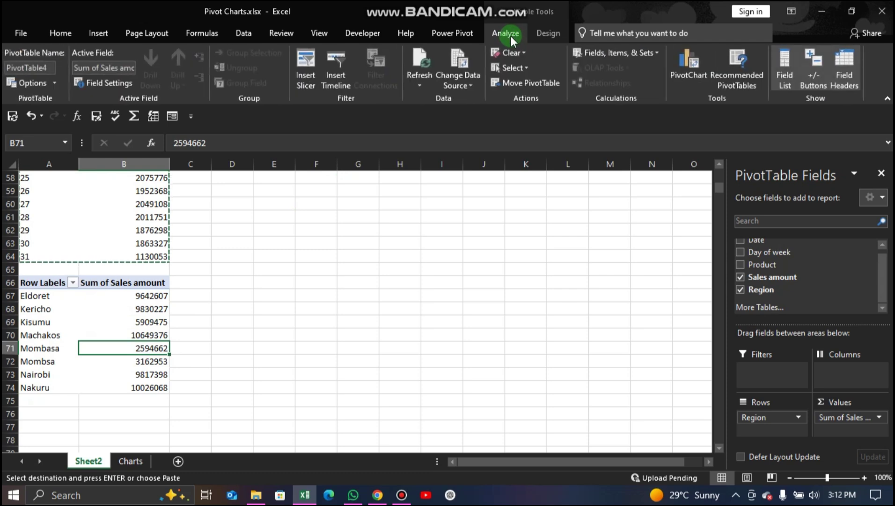
left_click(689, 70)
mouse_move(385, 202)
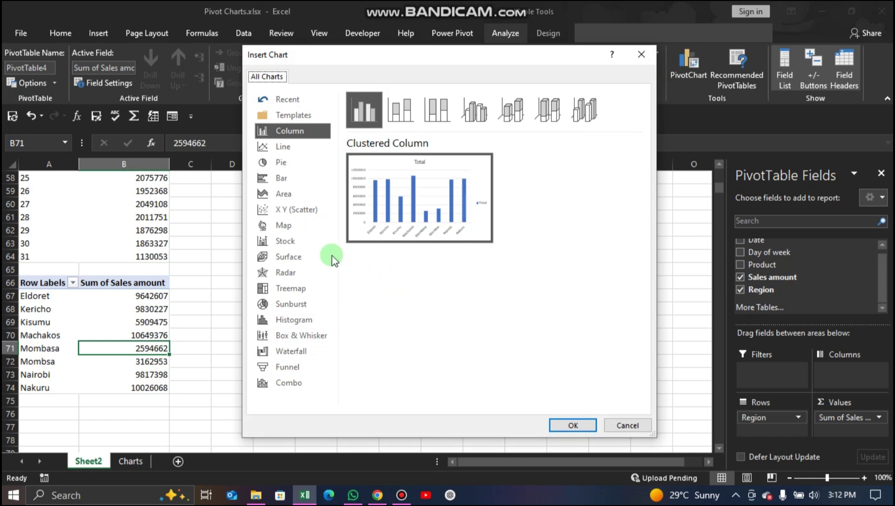
left_click(280, 164)
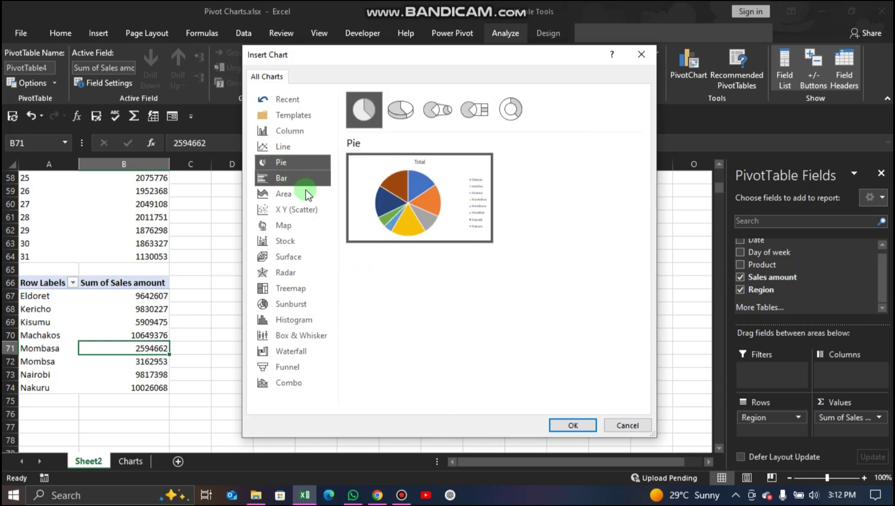
left_click(573, 426)
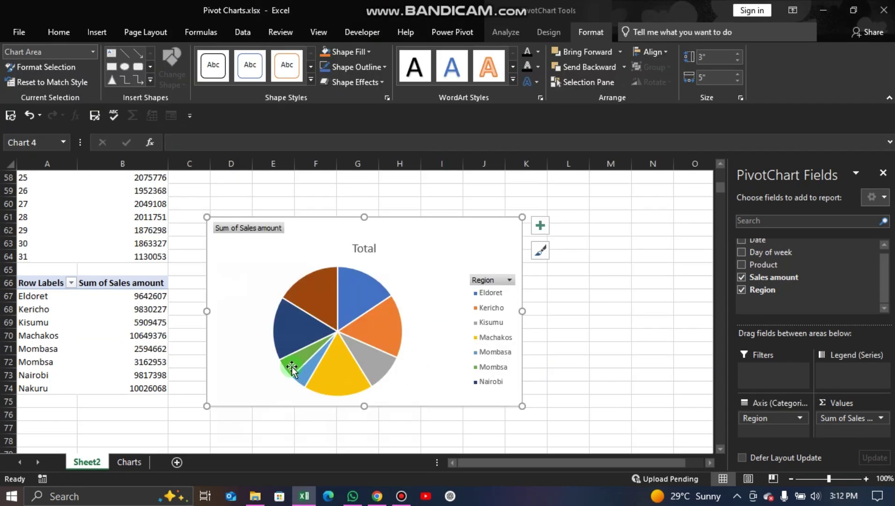
left_click_drag(254, 366, 222, 423)
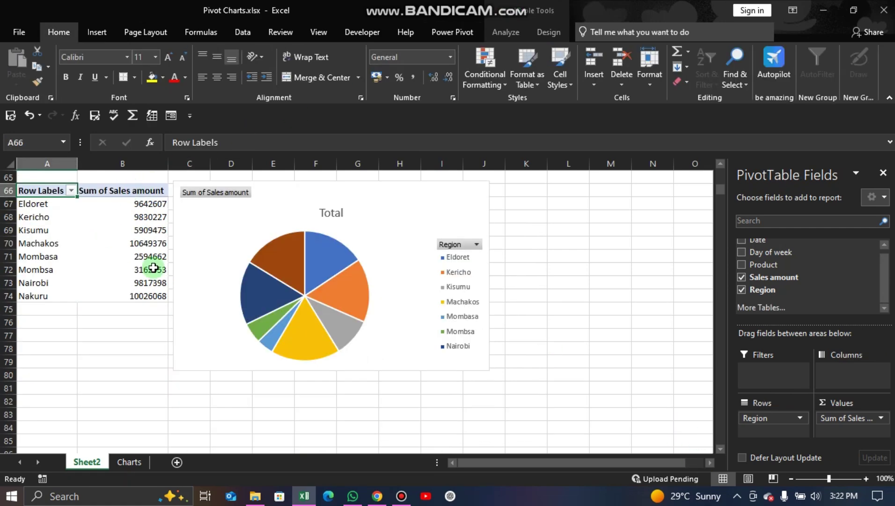
Copy the entire Region PivotTable and paste the duplicate at cell A82.
mouse_move(154, 268)
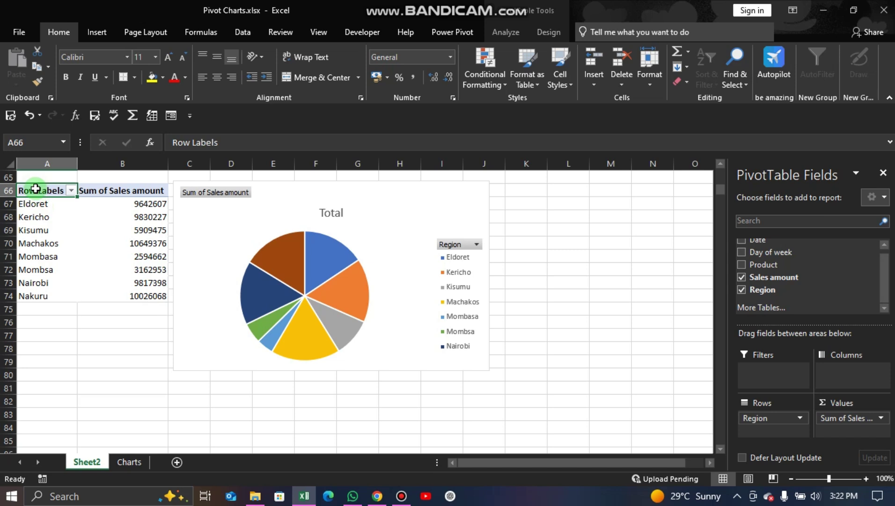
left_click_drag(36, 189, 117, 190)
key("ctrl+shift+Down")
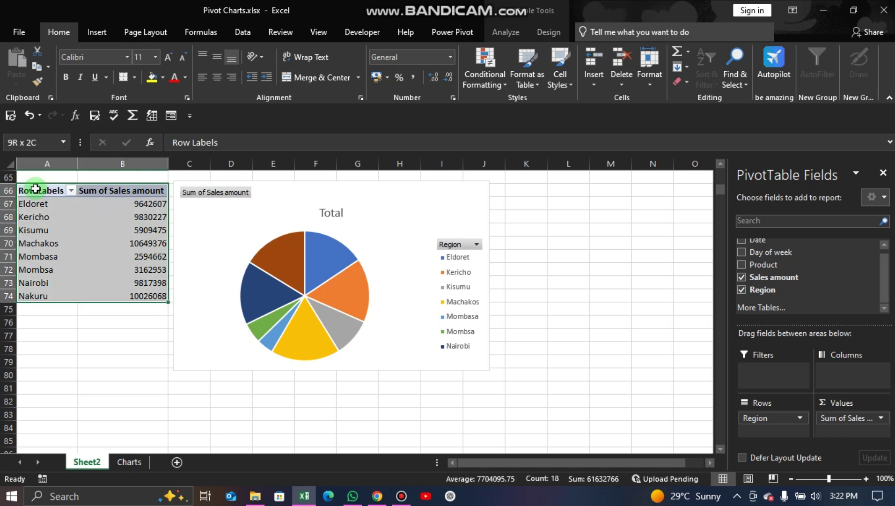
key("ctrl+c")
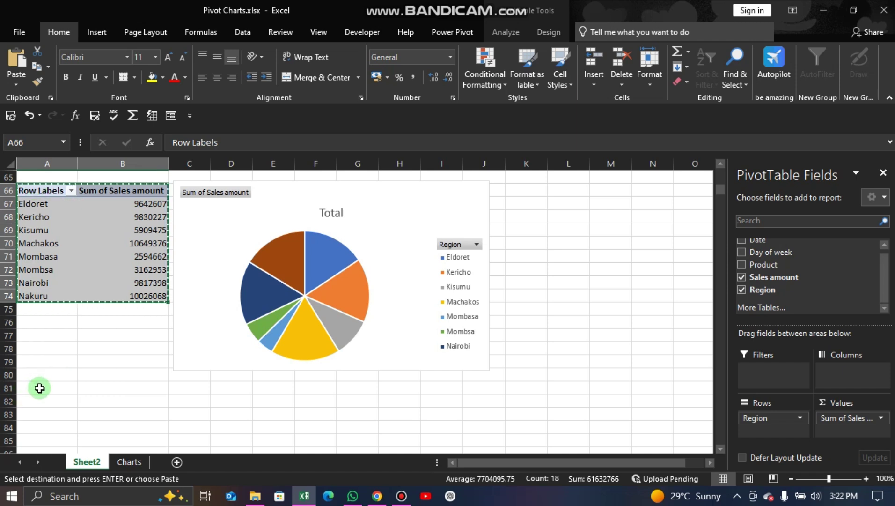
left_click(31, 401)
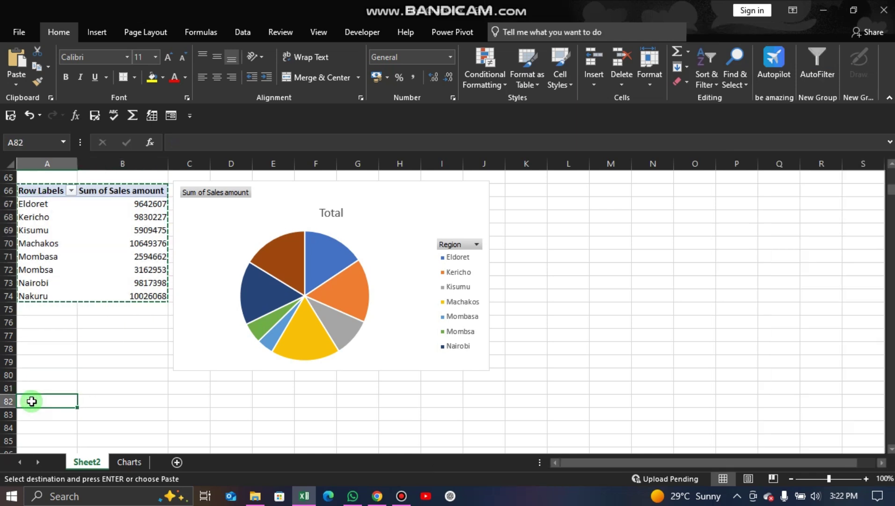
key("ctrl+v")
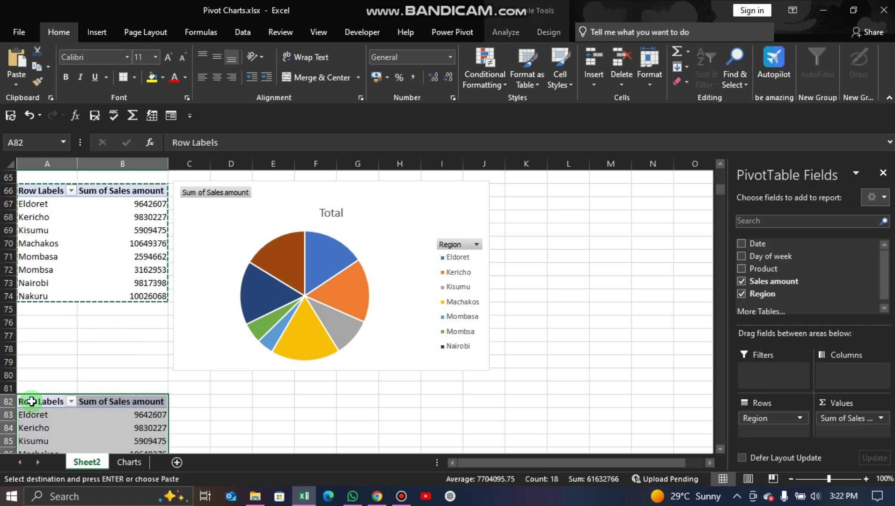
In the PivotTable at A82, replace the Region field in the rows with Product.
left_click(741, 293)
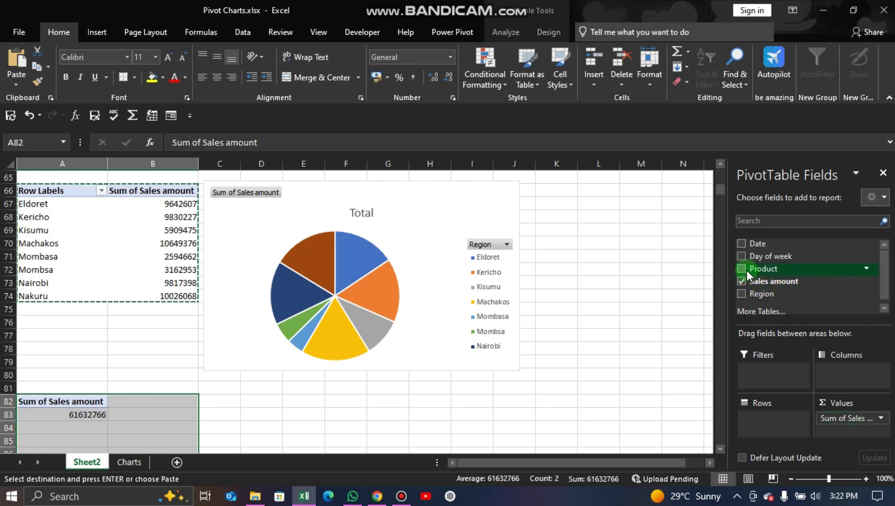
left_click_drag(747, 270, 766, 426)
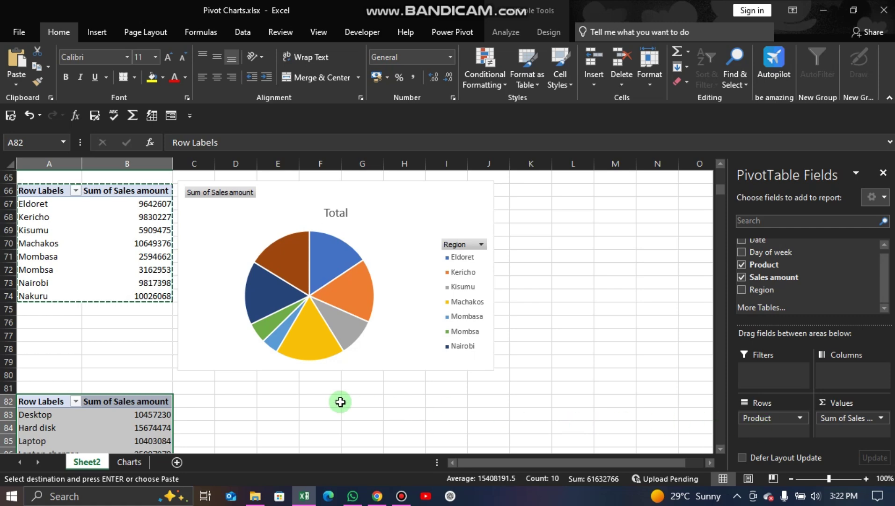
Insert a Clustered Bar PivotChart from the Product PivotTable.
scroll(341, 402, "down", 5)
scroll(340, 402, "up", 5)
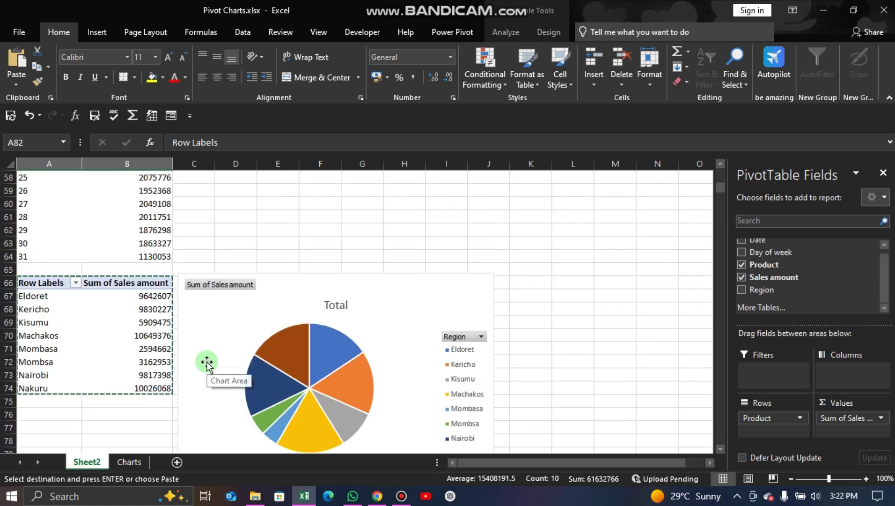
scroll(206, 362, "down", 5)
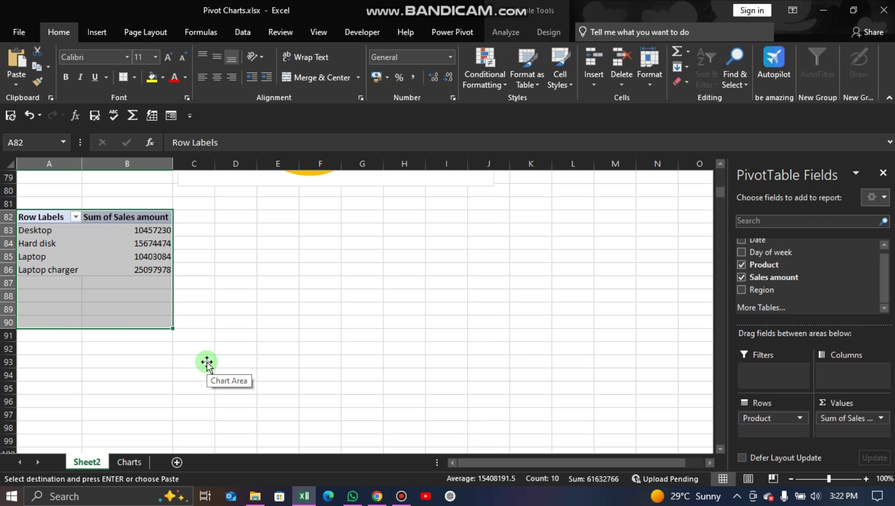
left_click(104, 273)
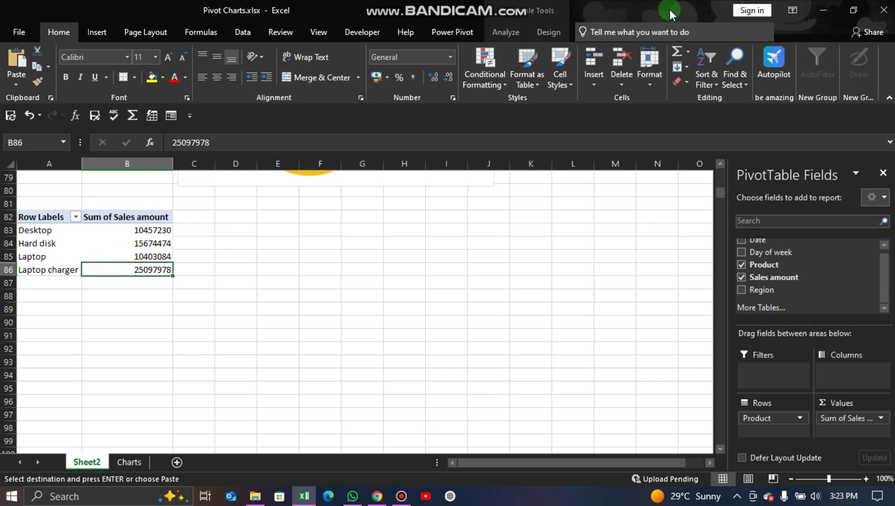
left_click(512, 34)
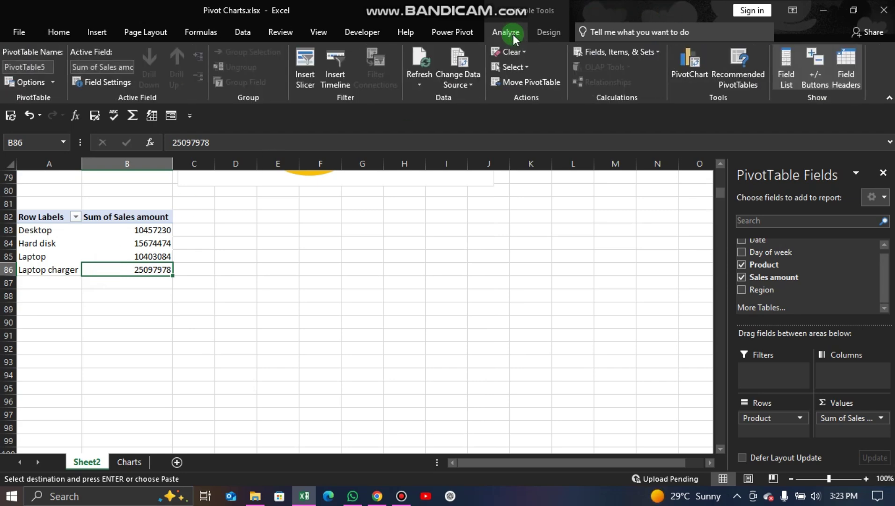
left_click(692, 80)
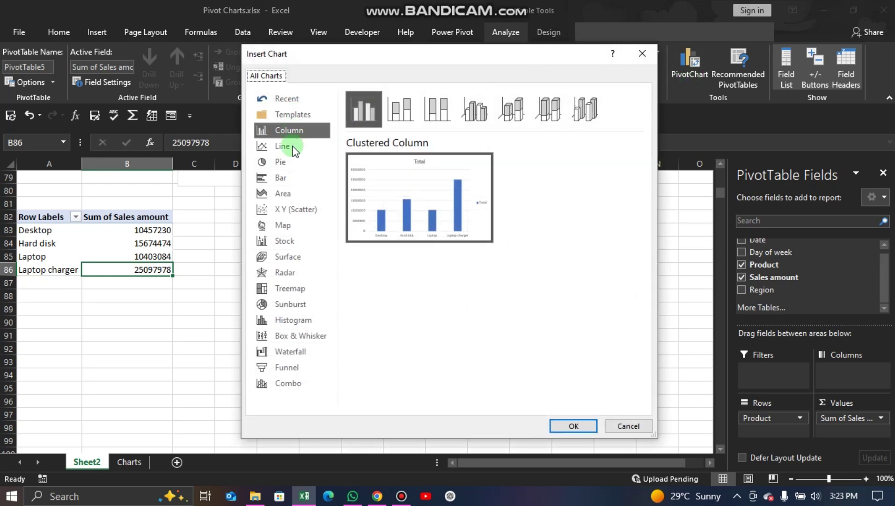
left_click(292, 179)
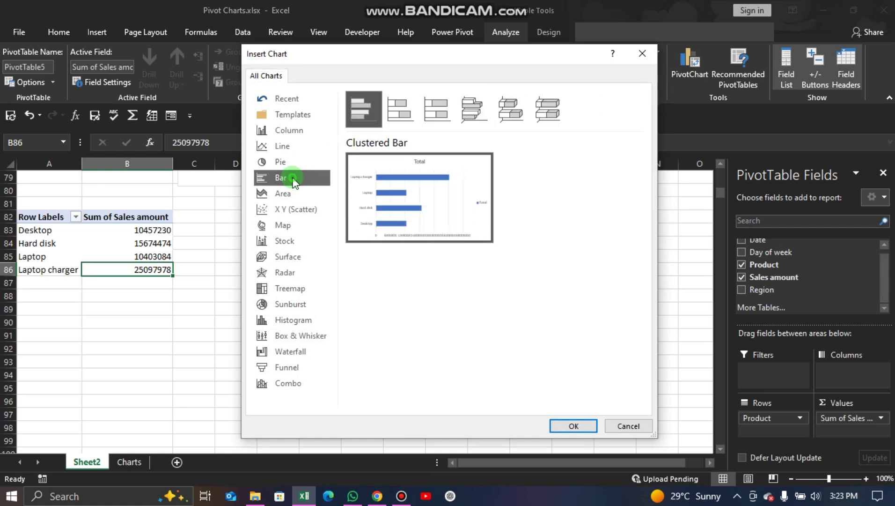
left_click(574, 425)
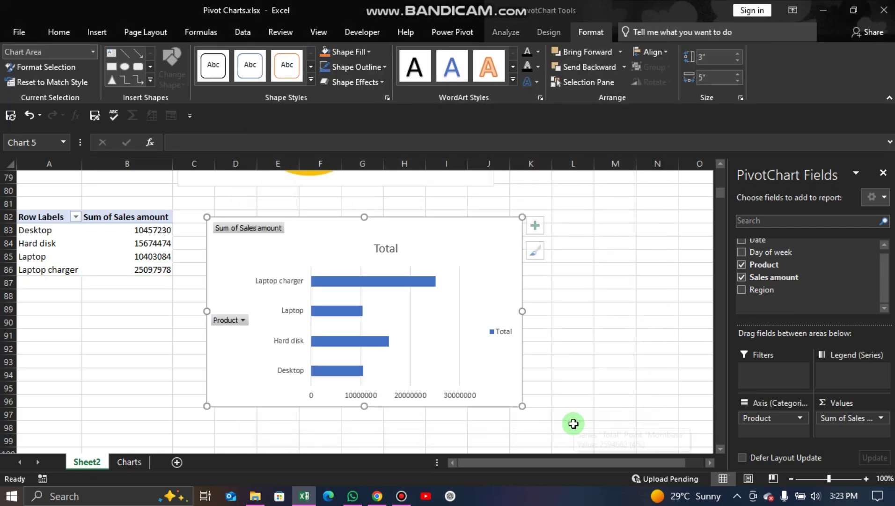